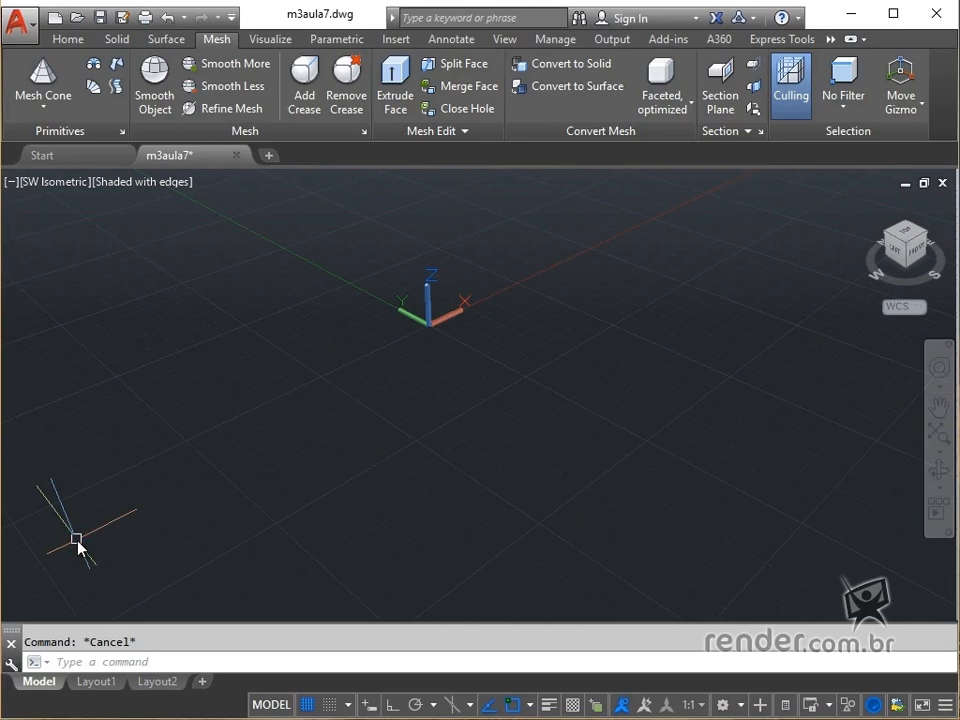
Review the mesh cone's tessellation divisions in the mesh primitive options and accept them.
{"action": "type", "text": "meshp"}
{"action": "key", "text": "Return"}
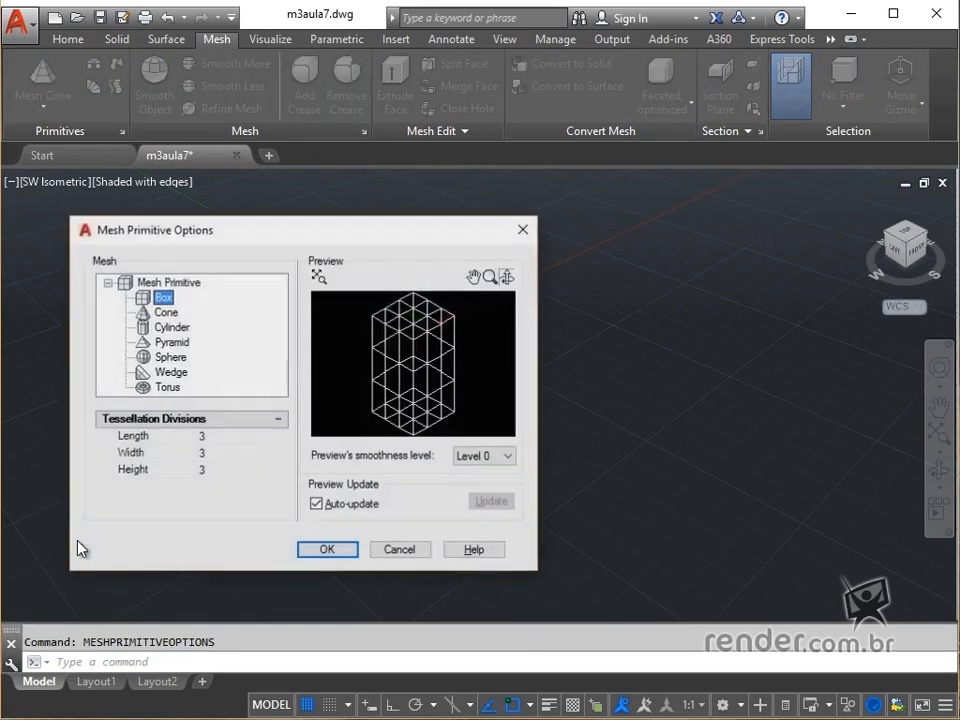
{"action": "left_click", "coordinate": [175, 314]}
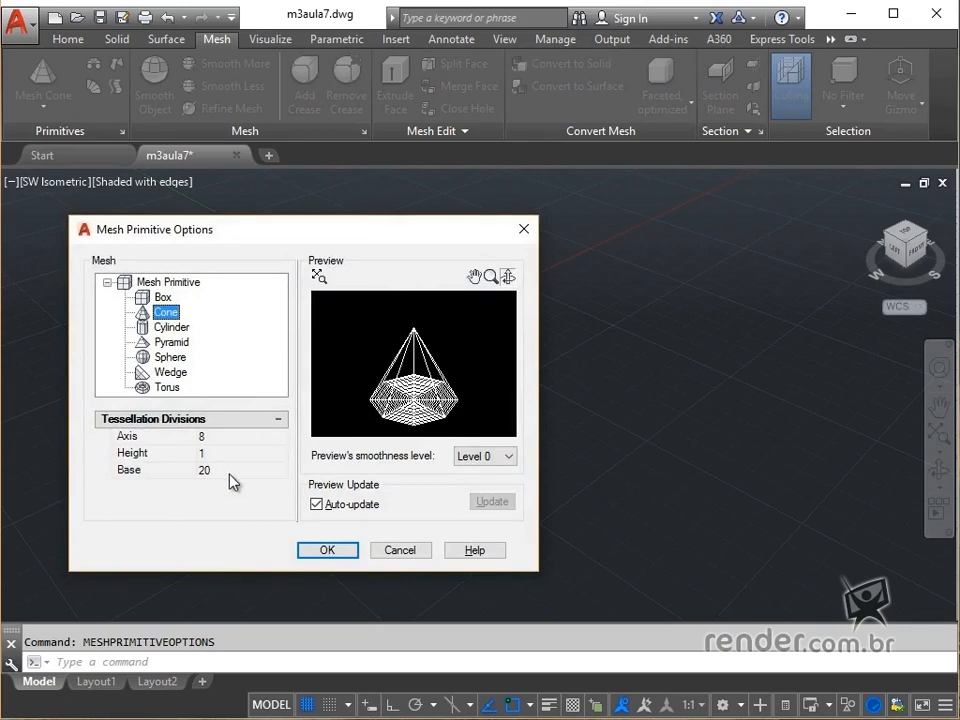
{"action": "left_click", "coordinate": [308, 556]}
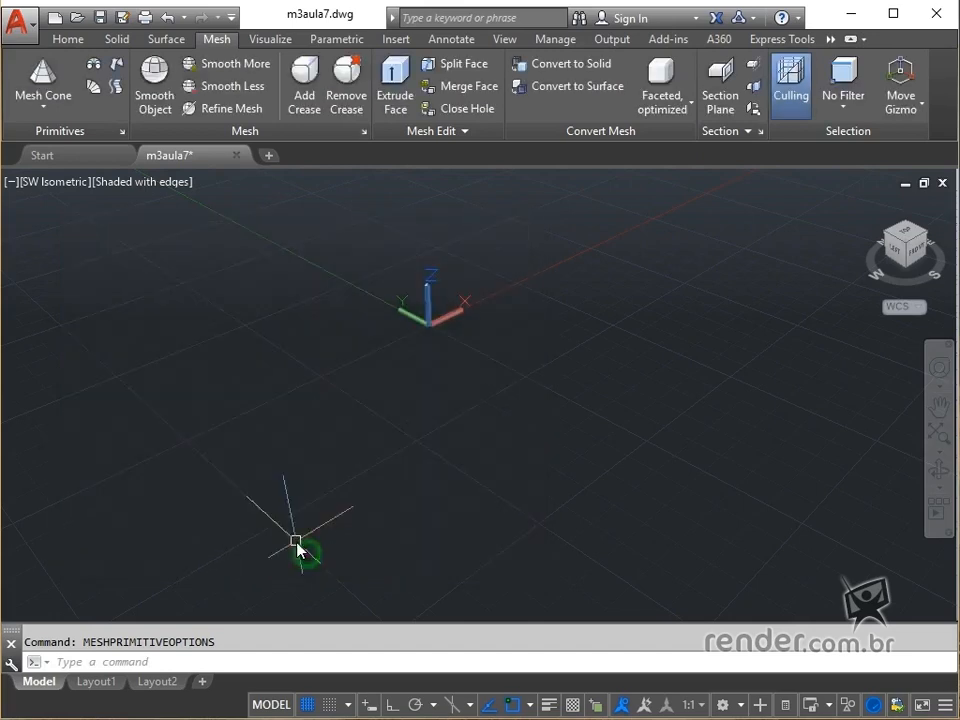
Create a mesh cone centred at 0,0 with a base radius of 100, a top radius of 97 and a height of 3.
{"action": "left_click", "coordinate": [47, 112]}
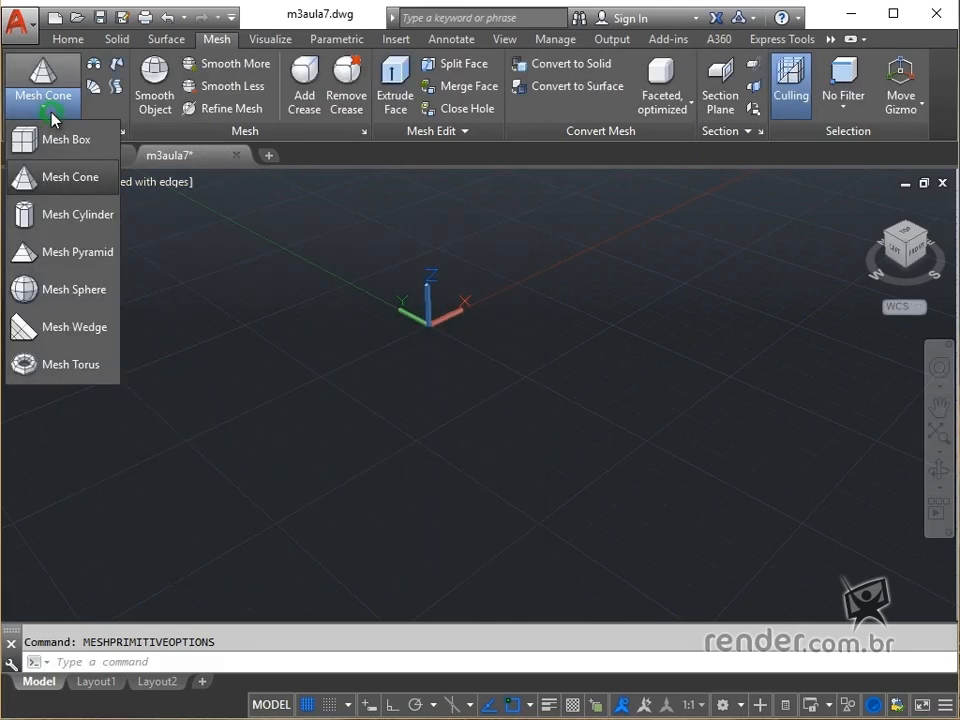
{"action": "left_click", "coordinate": [41, 181]}
{"action": "type", "text": "0,0"}
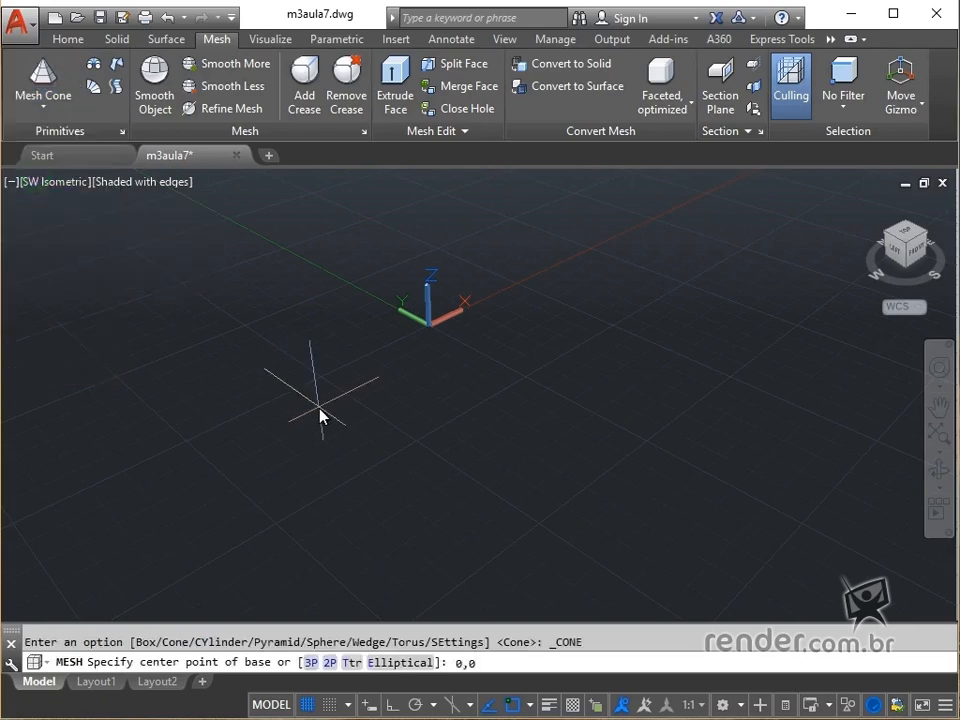
{"action": "key", "text": "Return"}
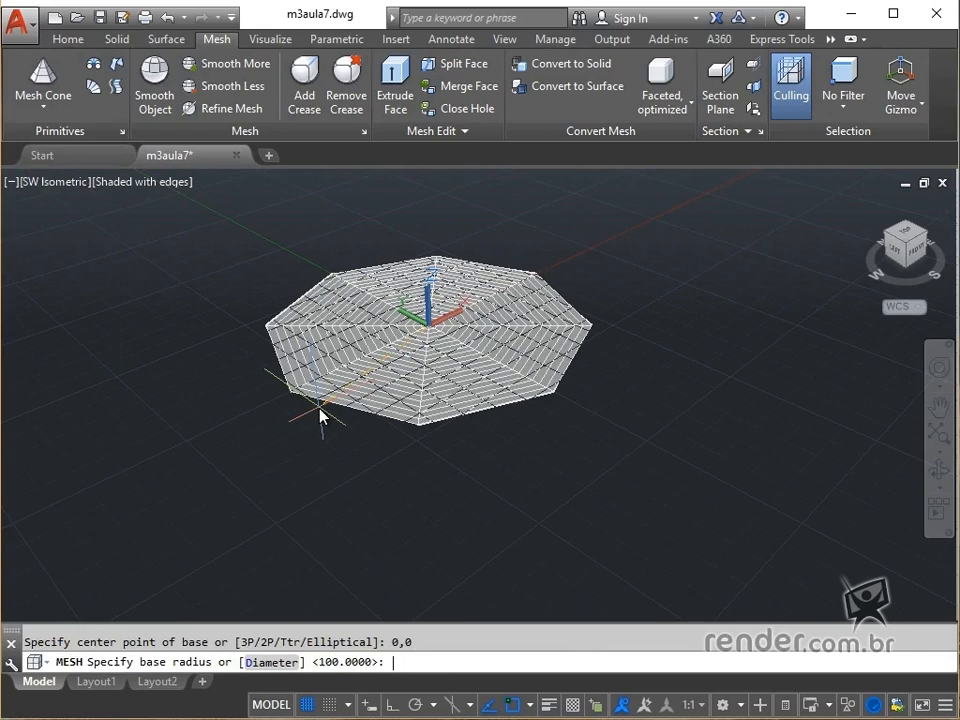
{"action": "type", "text": "100"}
{"action": "key", "text": "Return"}
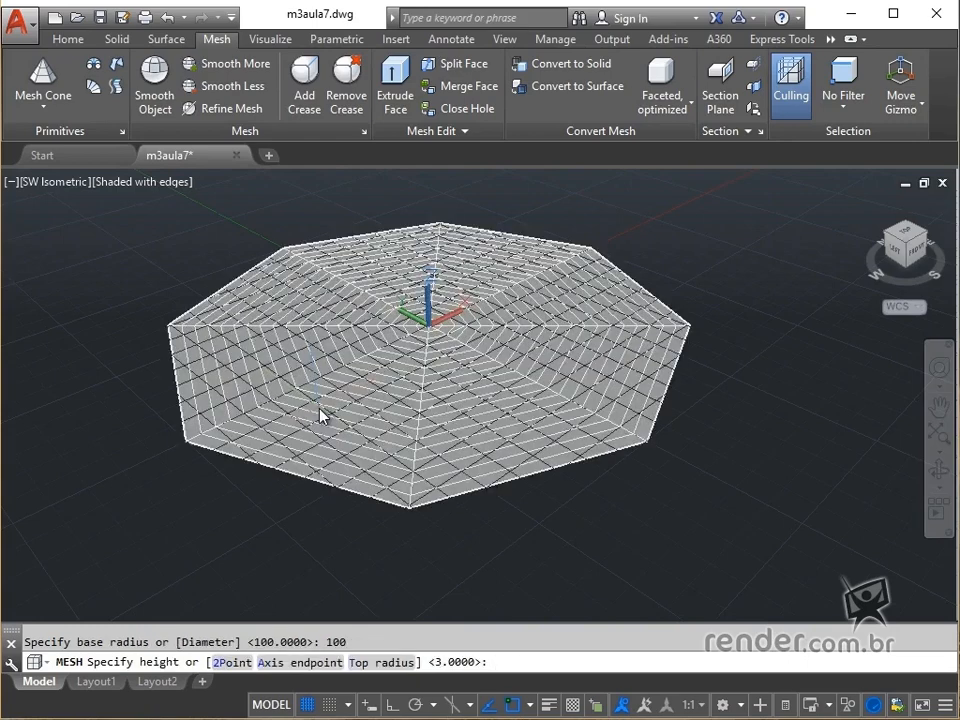
{"action": "type", "text": "t"}
{"action": "key", "text": "Return"}
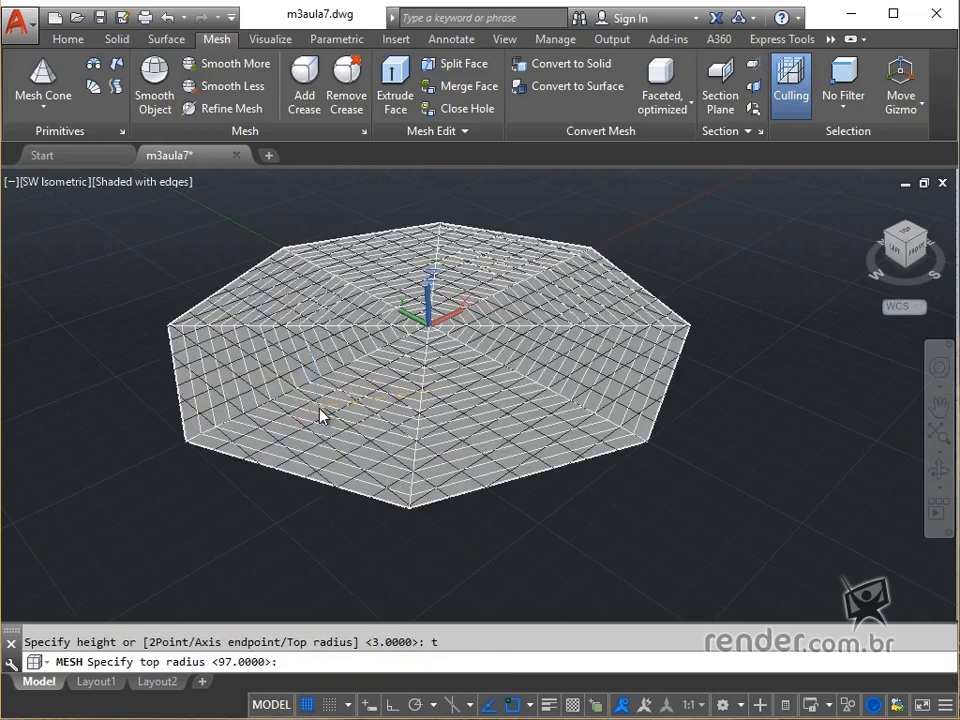
{"action": "type", "text": "97"}
{"action": "key", "text": "Return"}
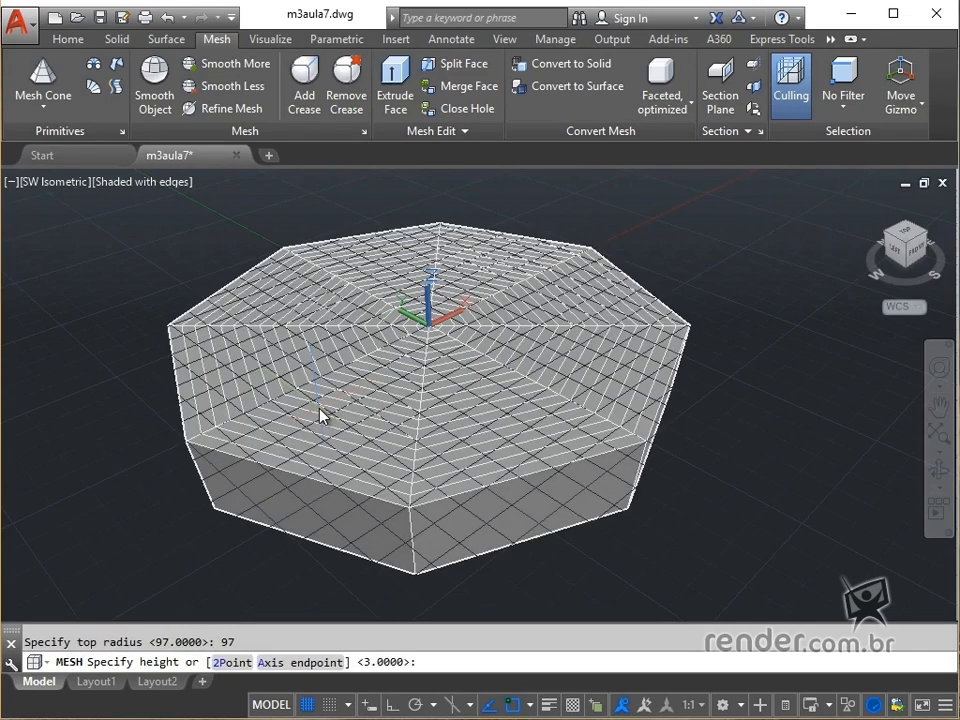
{"action": "type", "text": "3"}
{"action": "key", "text": "Return"}
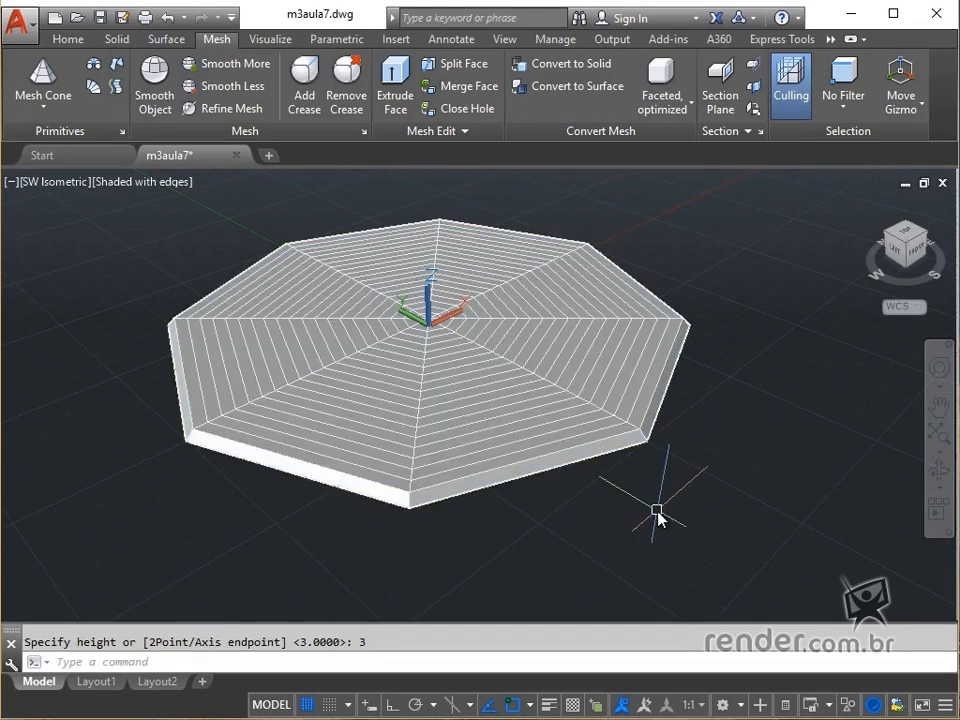
Set the subobject selection filter to Face.
{"action": "middle_click_drag", "start_coordinate": [659, 510], "coordinate": [650, 519]}
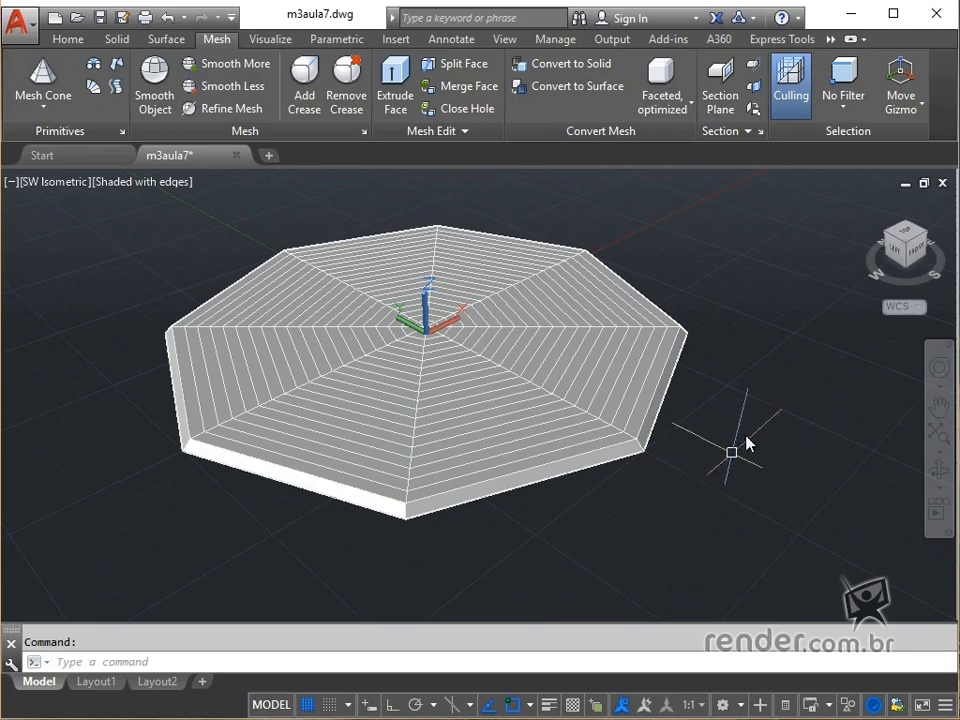
{"action": "left_click", "coordinate": [841, 116]}
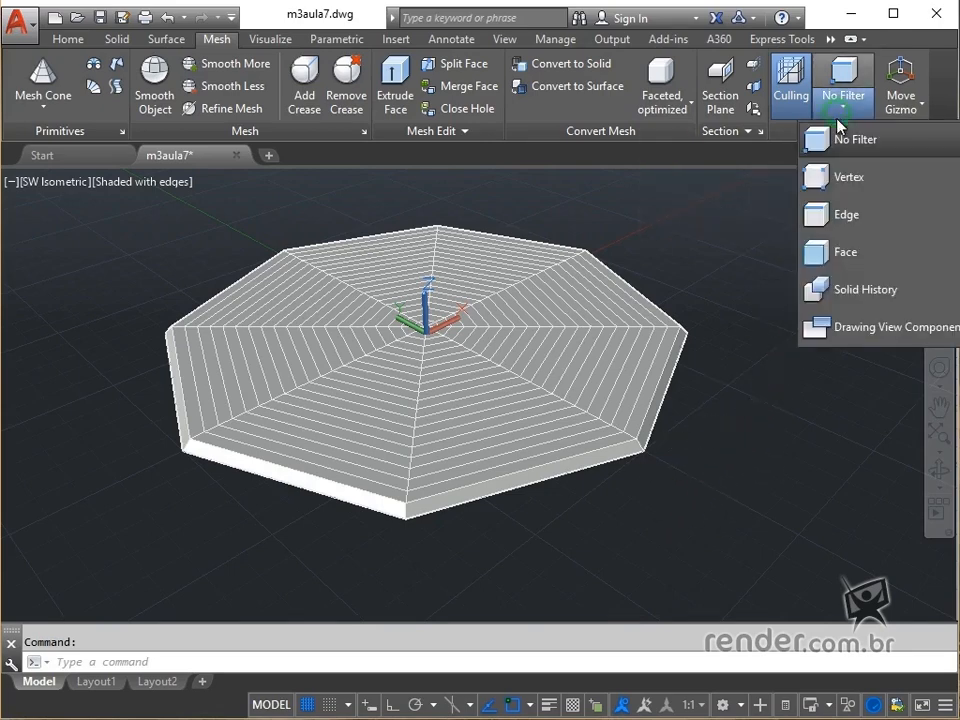
{"action": "left_click", "coordinate": [816, 263]}
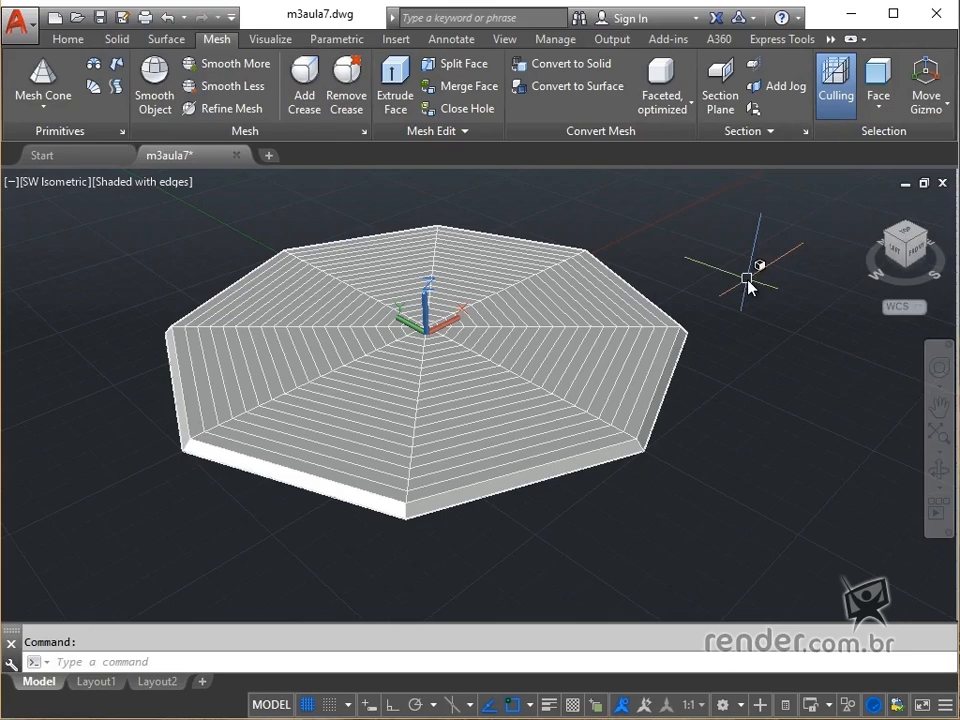
Extrude all eight narrow side faces around the rim of the mesh cone by a height of 20.
{"action": "scroll", "coordinate": [530, 510], "scroll_direction": "up", "scroll_amount": 3}
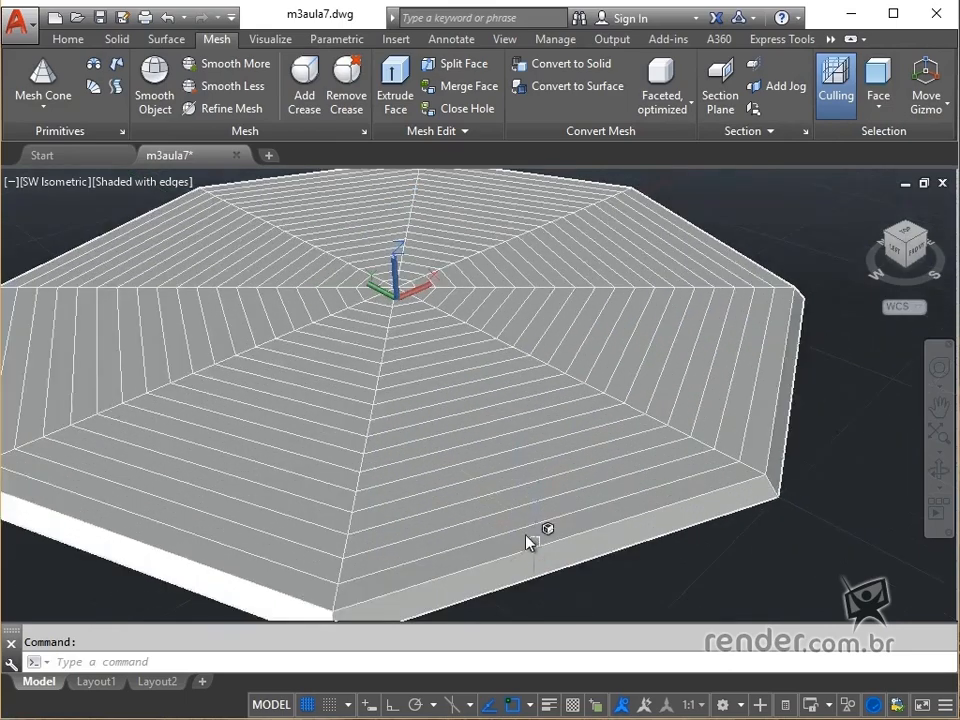
{"action": "middle_click_drag", "start_coordinate": [530, 542], "coordinate": [480, 484]}
{"action": "left_click", "coordinate": [492, 460]}
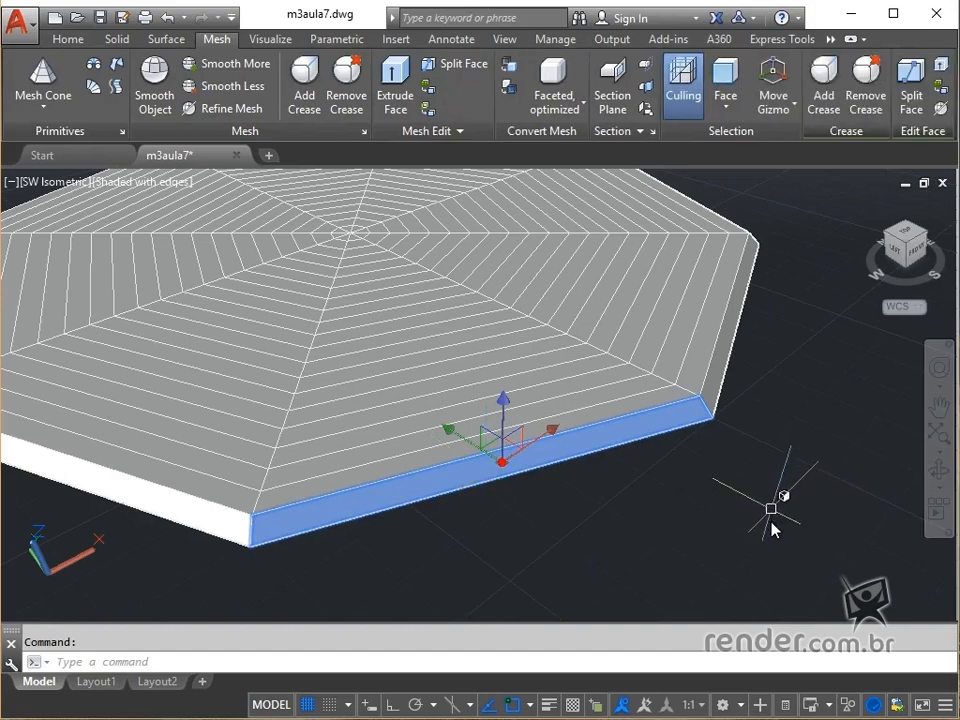
{"action": "middle_click_drag", "start_coordinate": [752, 482], "coordinate": [431, 415], "text": "shift"}
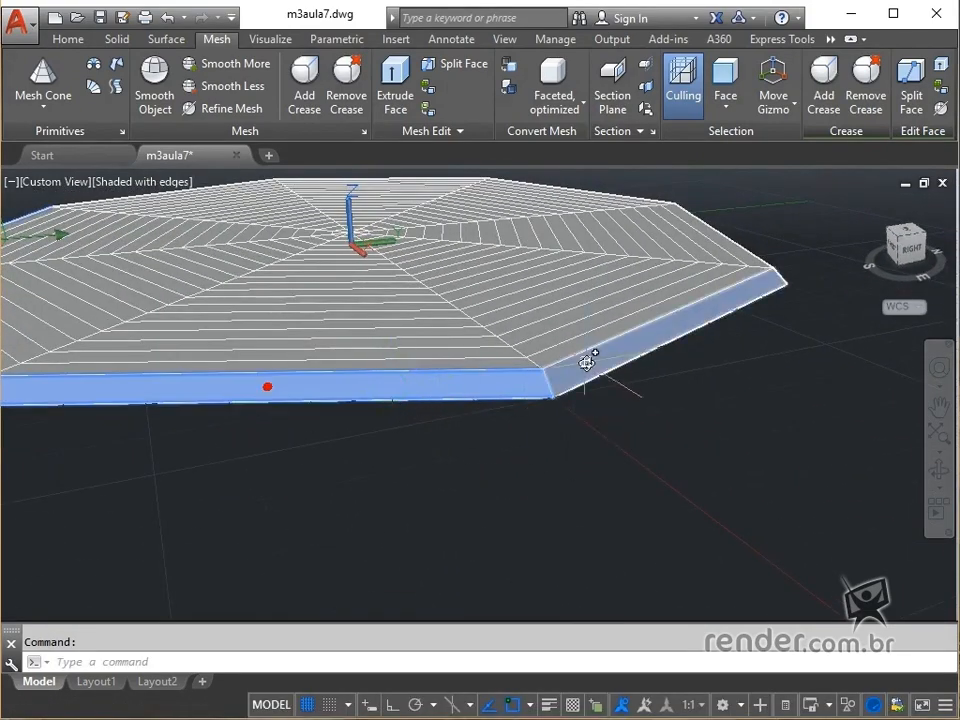
{"action": "middle_click_drag", "start_coordinate": [692, 450], "coordinate": [483, 450], "text": "shift"}
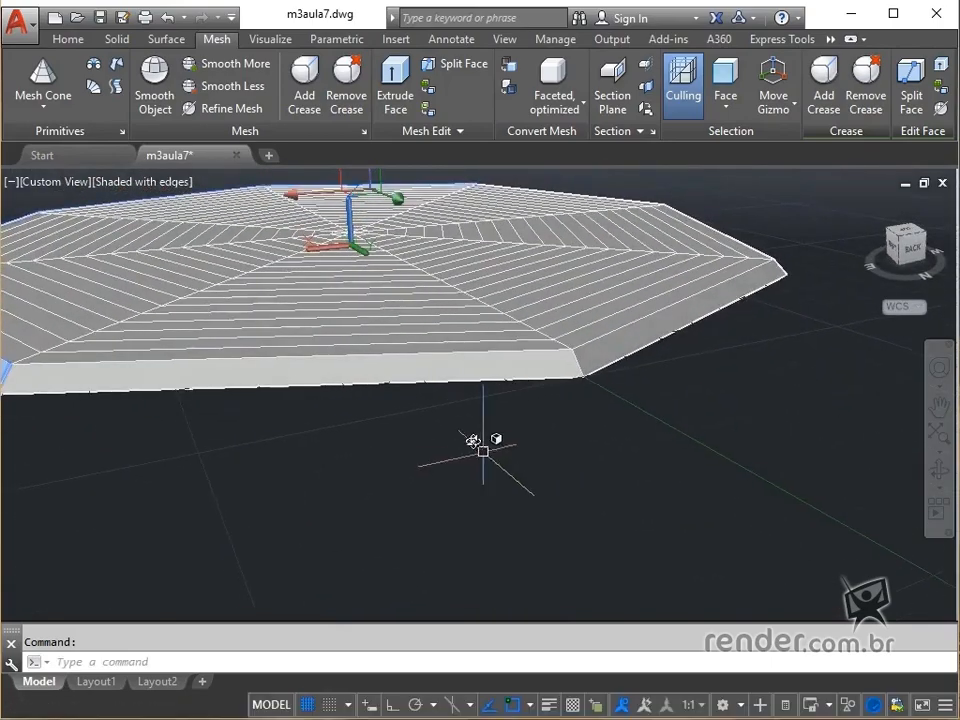
{"action": "left_click", "coordinate": [425, 368]}
{"action": "left_click", "coordinate": [624, 340]}
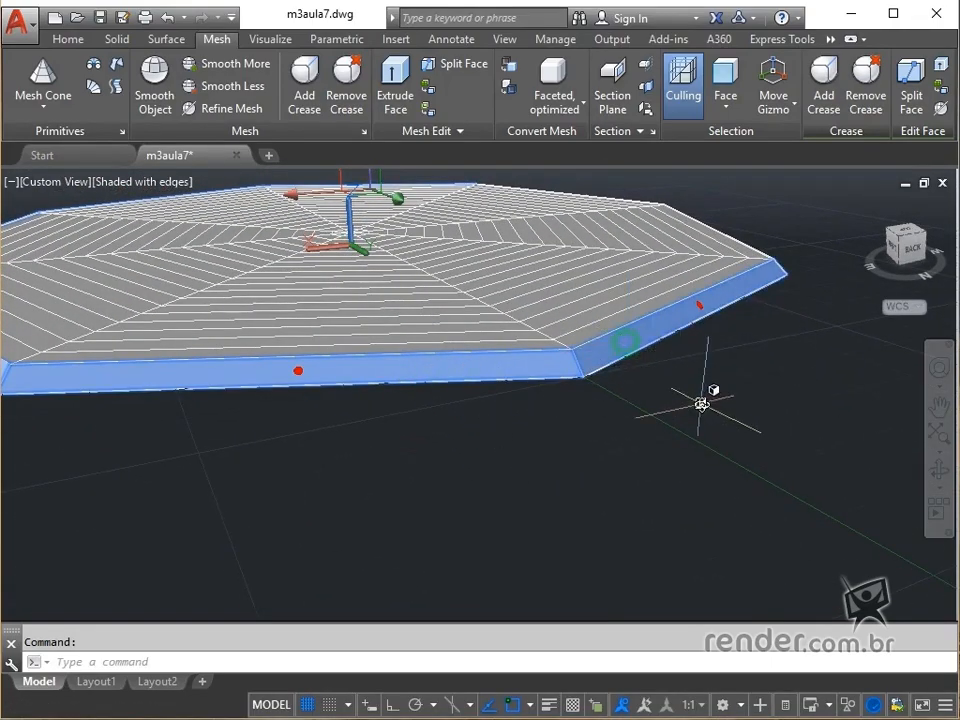
{"action": "middle_click_drag", "start_coordinate": [701, 404], "coordinate": [478, 380], "text": "shift"}
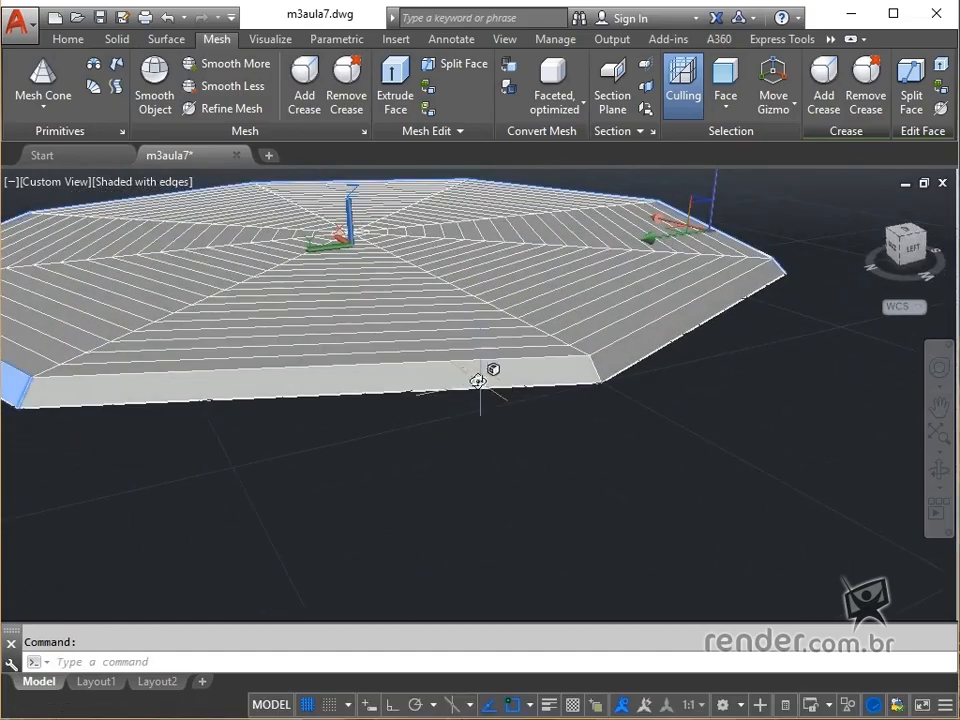
{"action": "left_click", "coordinate": [458, 372]}
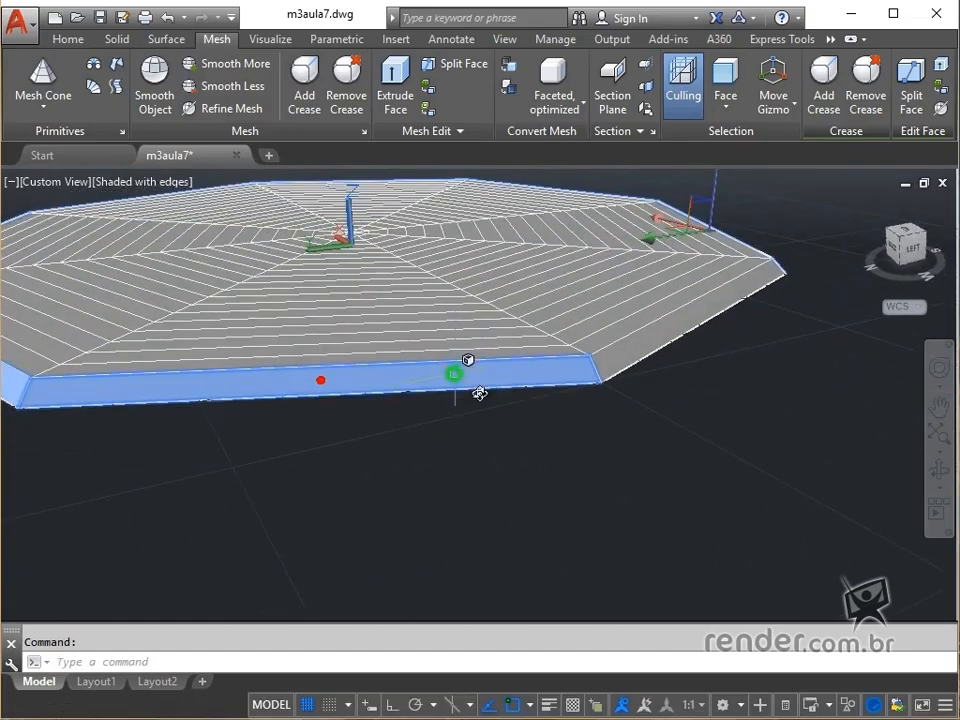
{"action": "left_click", "coordinate": [643, 344]}
{"action": "scroll", "coordinate": [700, 420], "scroll_direction": "down", "scroll_amount": 2}
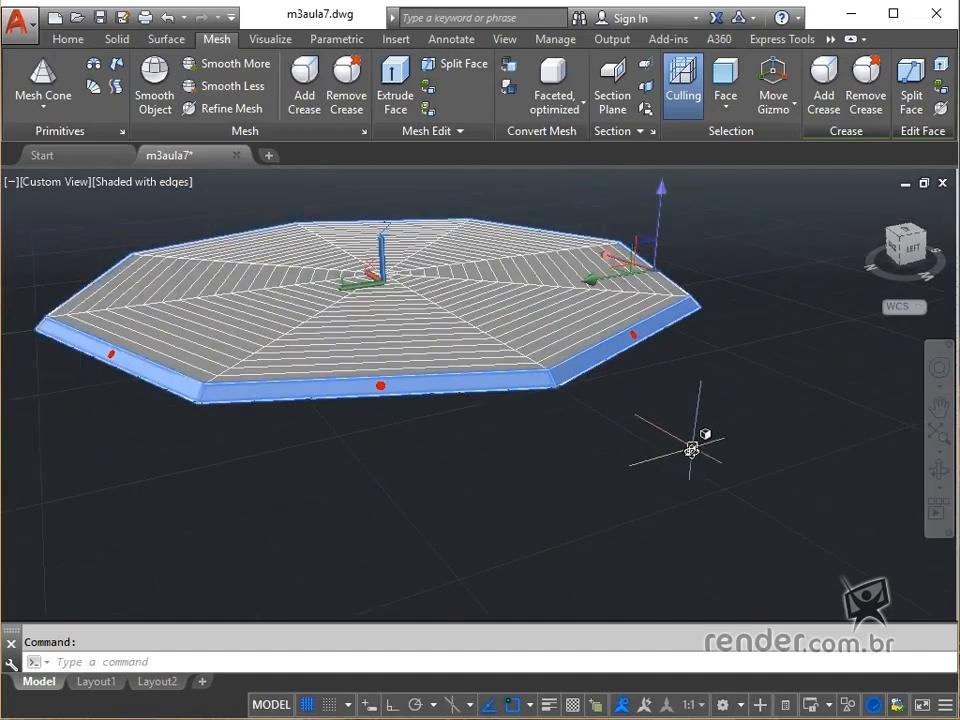
{"action": "middle_click_drag", "start_coordinate": [691, 450], "coordinate": [639, 499], "text": "shift"}
{"action": "scroll", "coordinate": [643, 502], "scroll_direction": "down", "scroll_amount": 2}
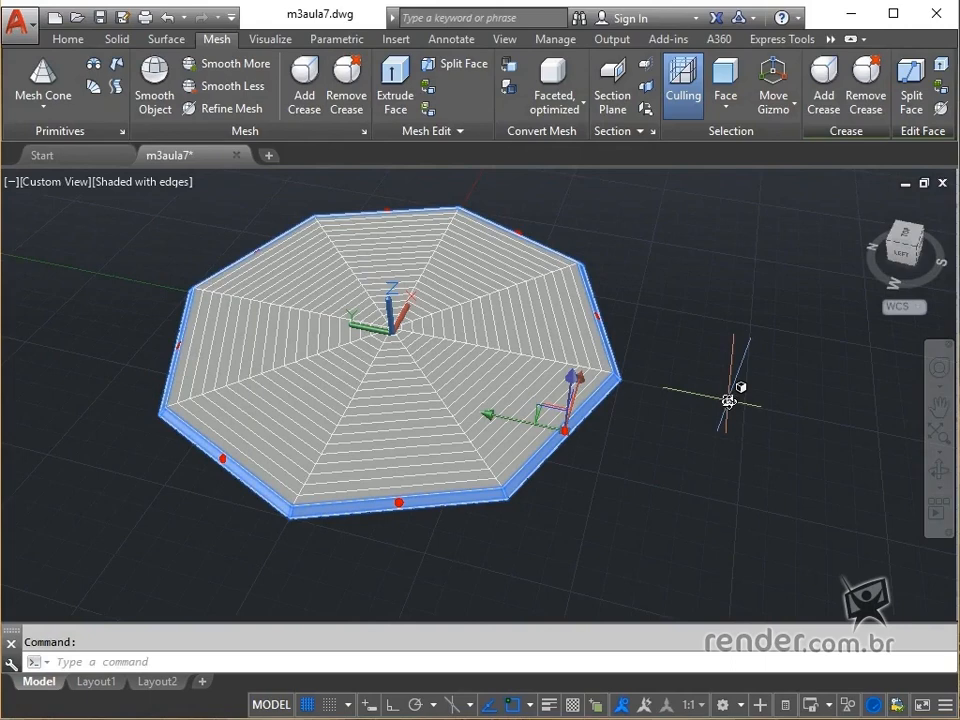
{"action": "left_click", "coordinate": [394, 104]}
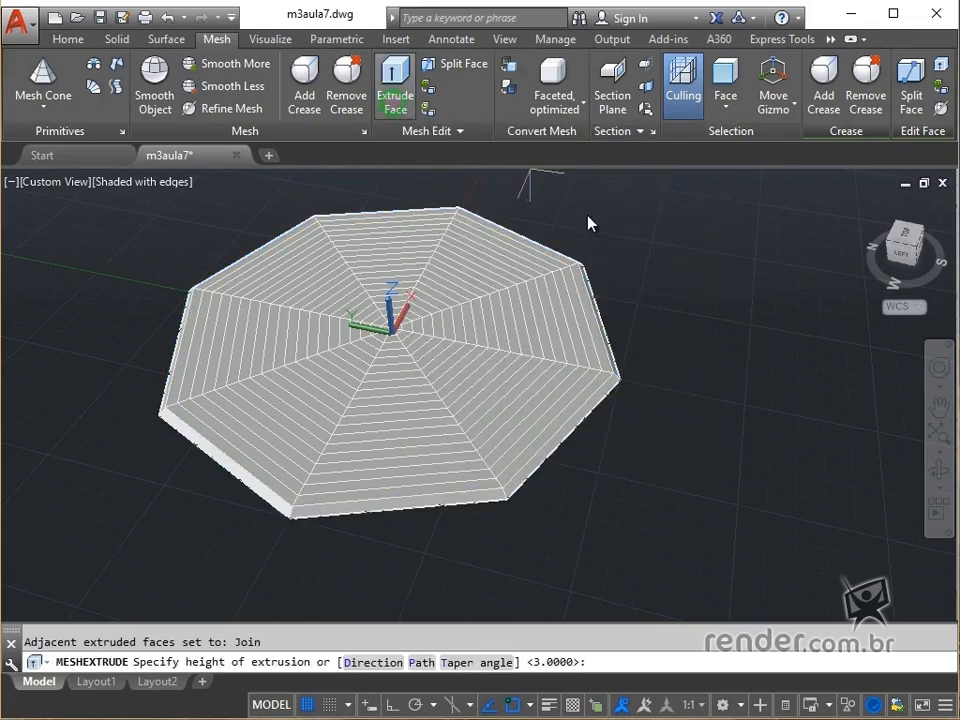
{"action": "type", "text": "20"}
{"action": "key", "text": "Return"}
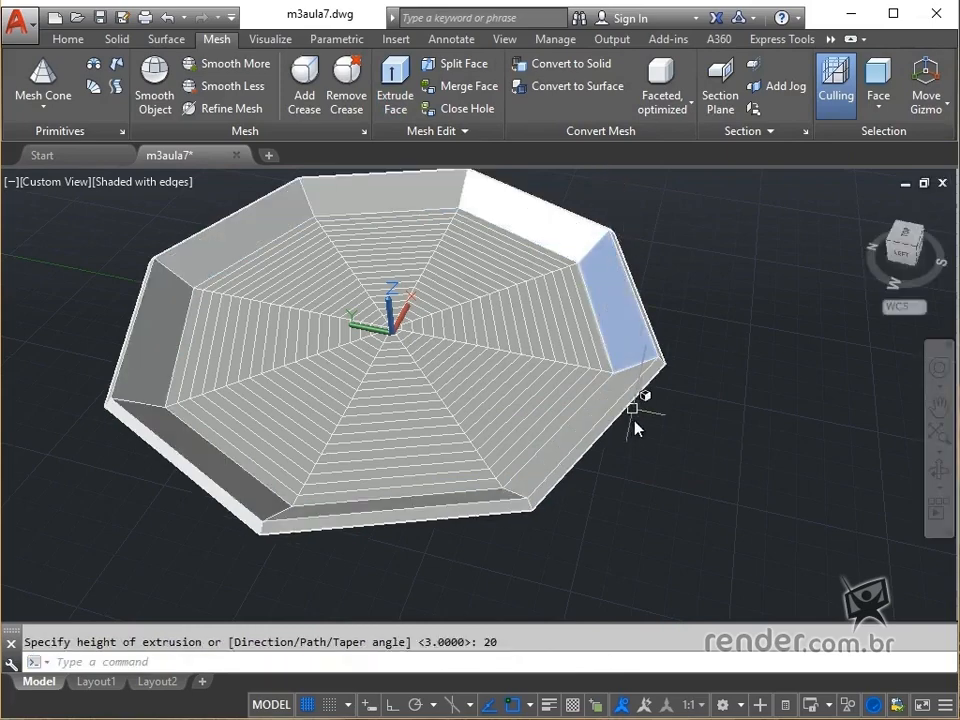
Select the entire dish mesh, apply Smooth More to it three times, and clear the selection.
{"action": "middle_click_drag", "start_coordinate": [615, 497], "coordinate": [639, 506], "text": "shift"}
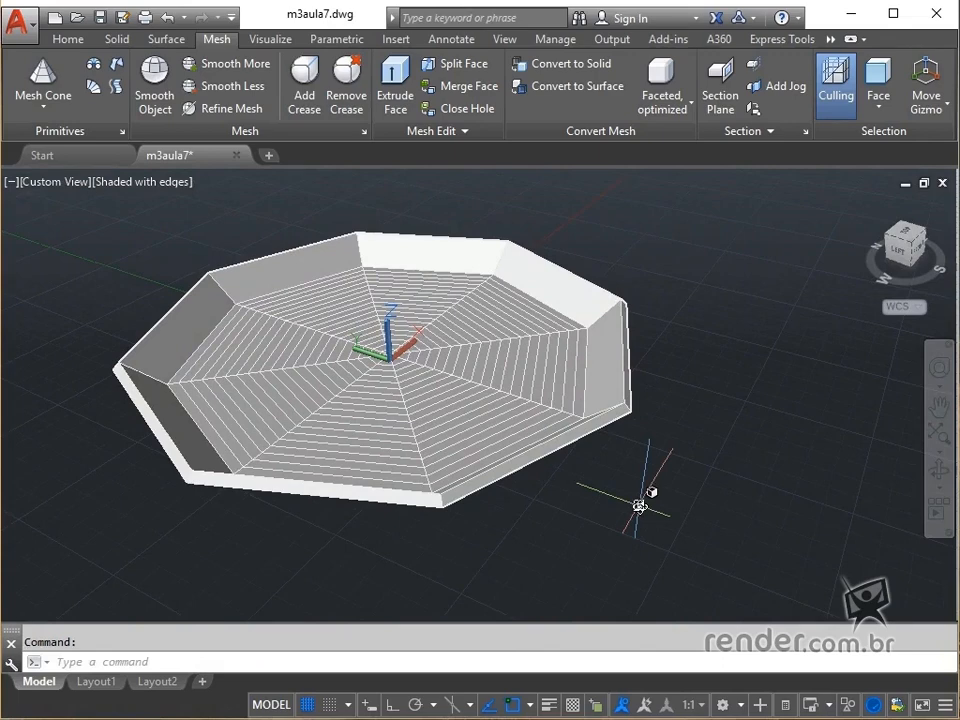
{"action": "left_click", "coordinate": [700, 224]}
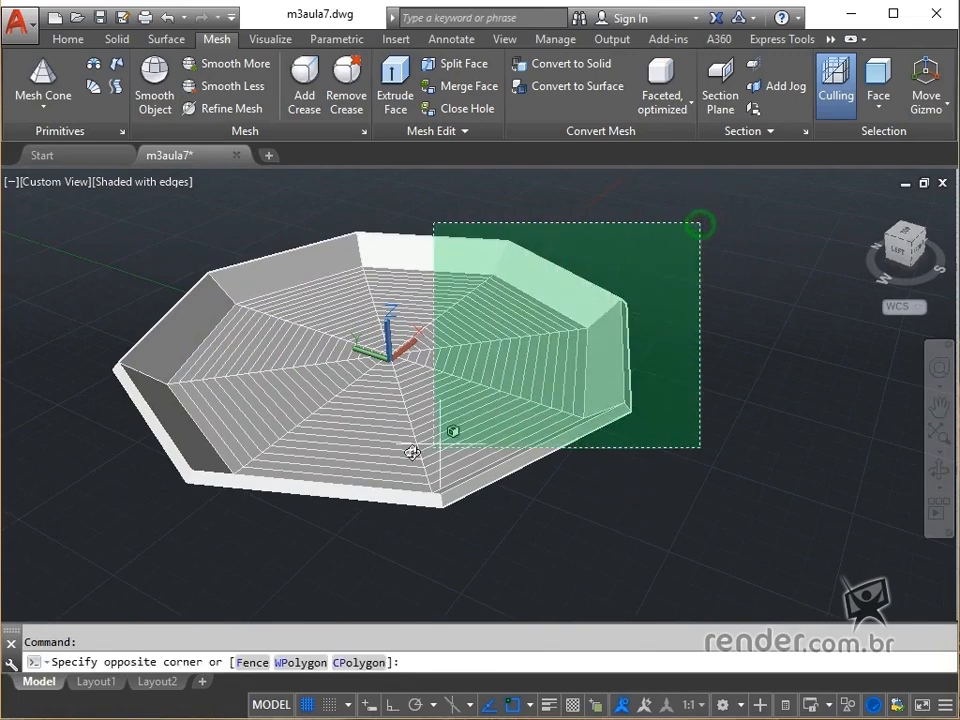
{"action": "left_click", "coordinate": [113, 515]}
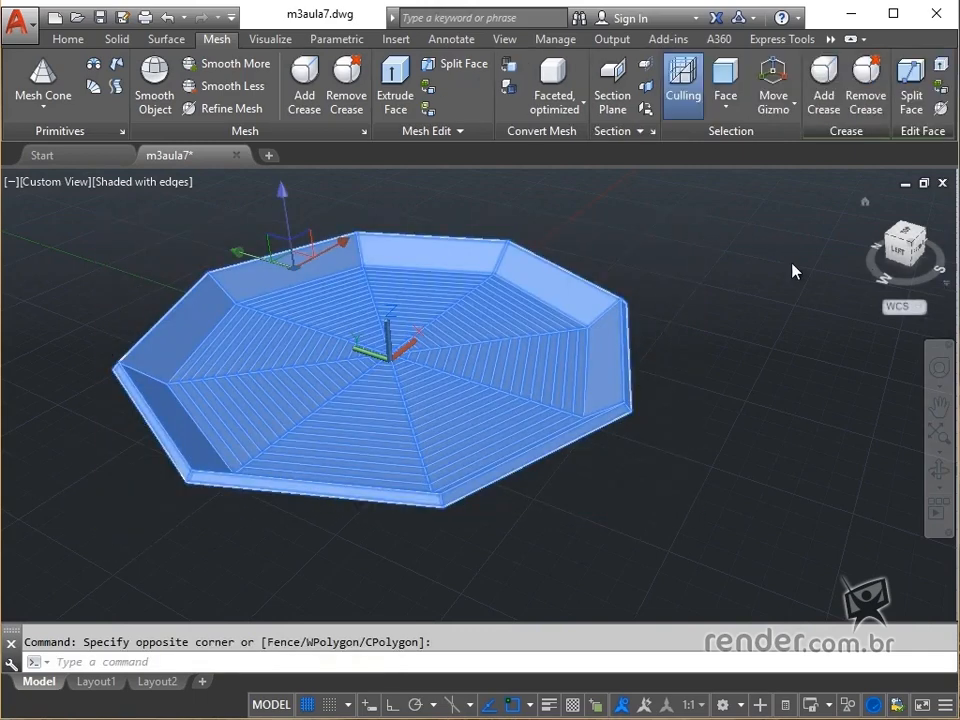
{"action": "right_click", "coordinate": [672, 252]}
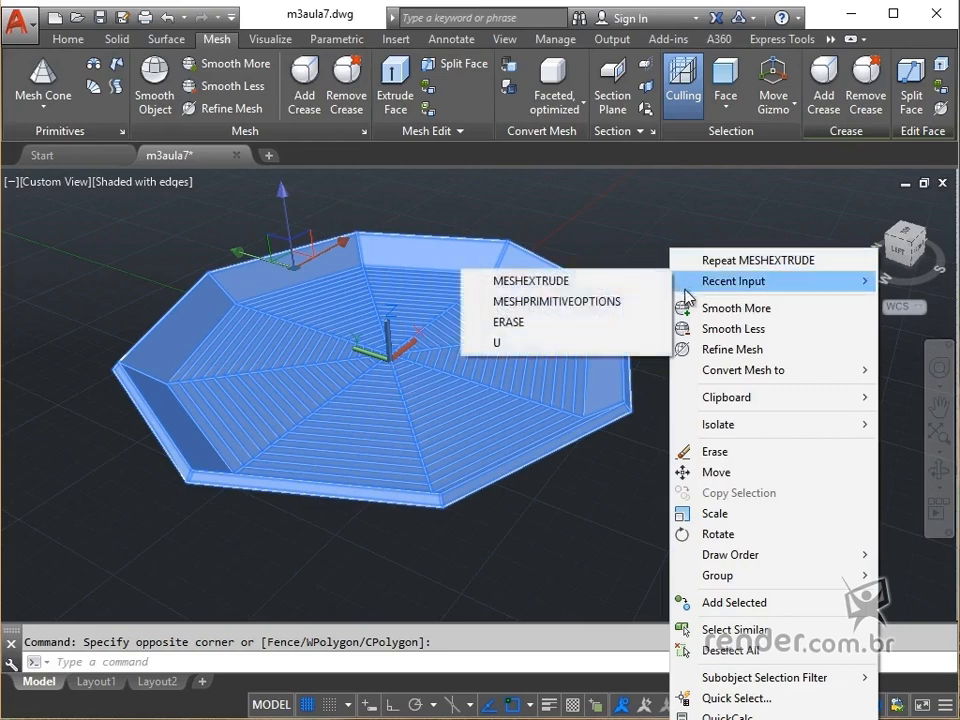
{"action": "left_click", "coordinate": [739, 314]}
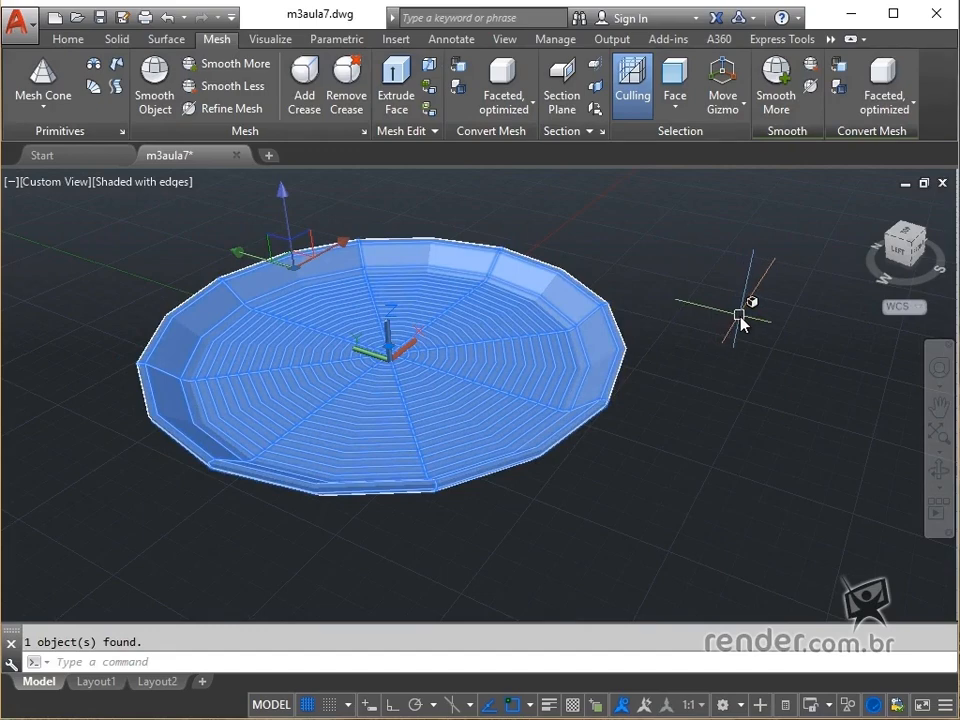
{"action": "key", "text": "Return"}
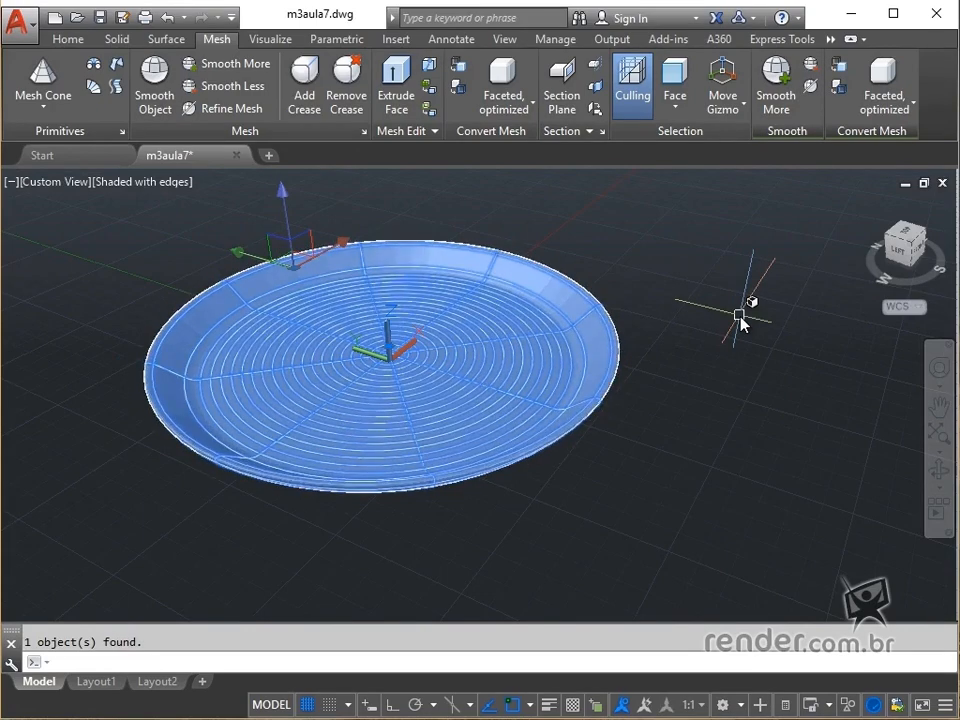
{"action": "key", "text": "Return"}
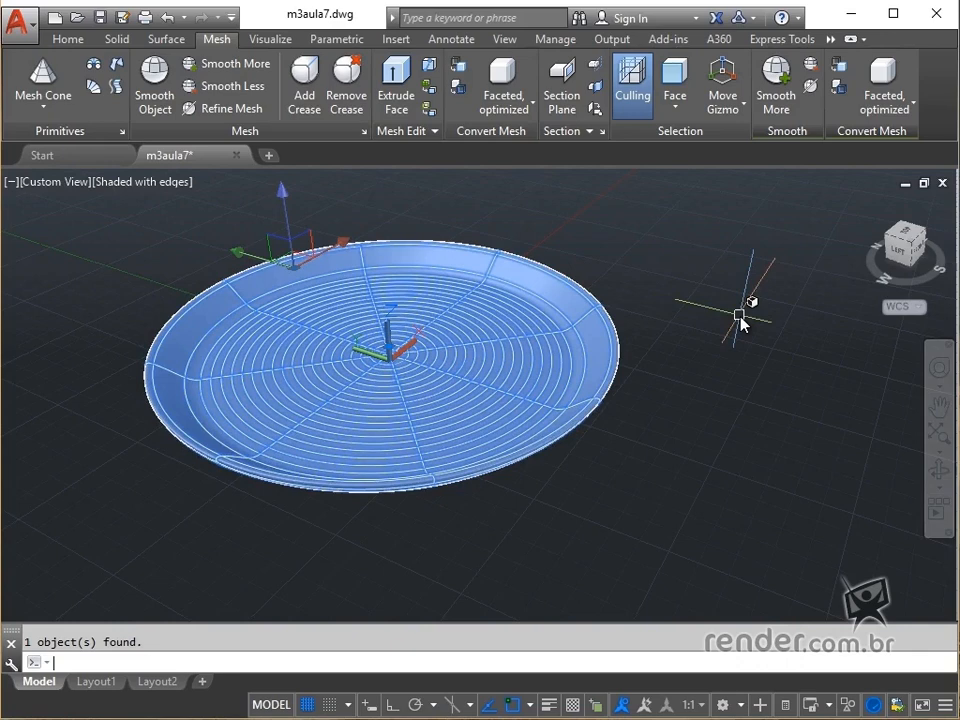
{"action": "key", "text": "Escape"}
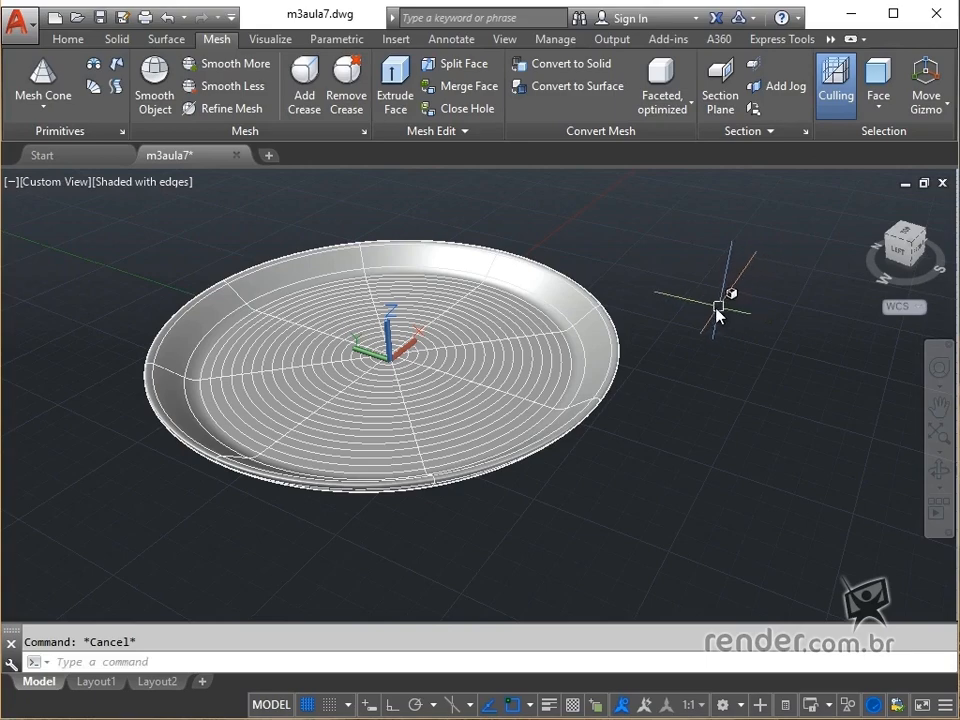
Switch the viewport's visual style to 2D Wireframe.
{"action": "middle_click_drag", "start_coordinate": [717, 315], "coordinate": [689, 358]}
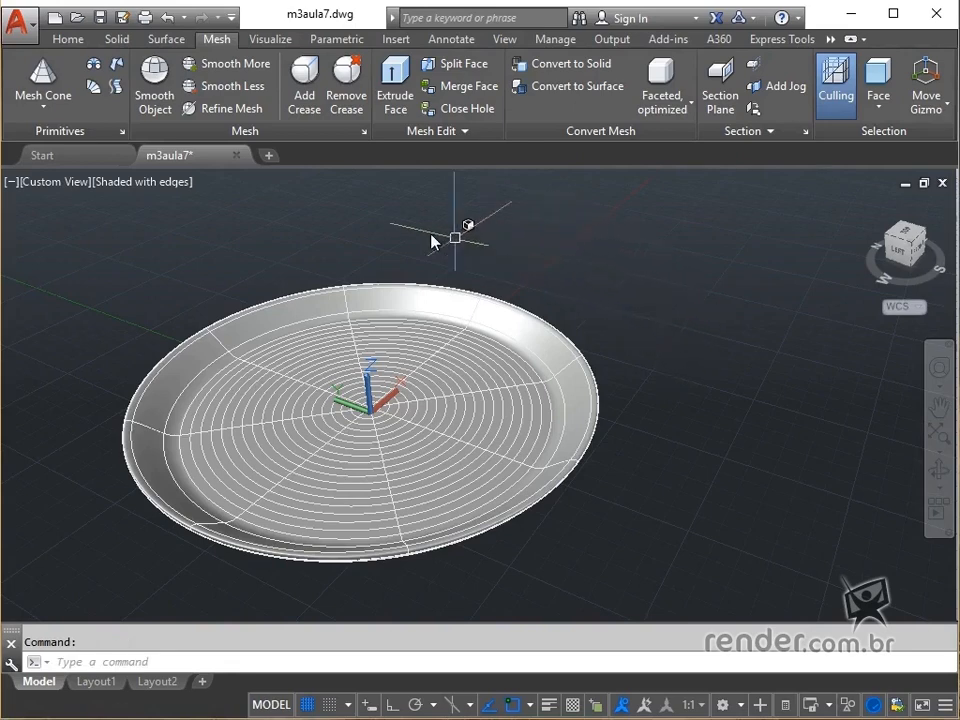
{"action": "left_click", "coordinate": [157, 184]}
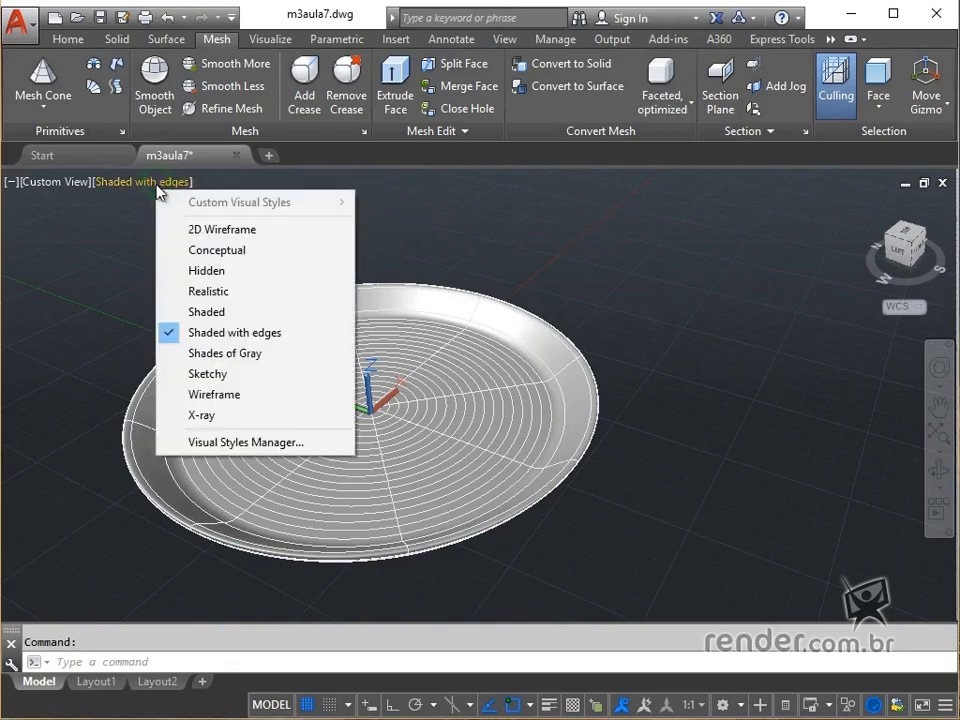
{"action": "left_click", "coordinate": [222, 231]}
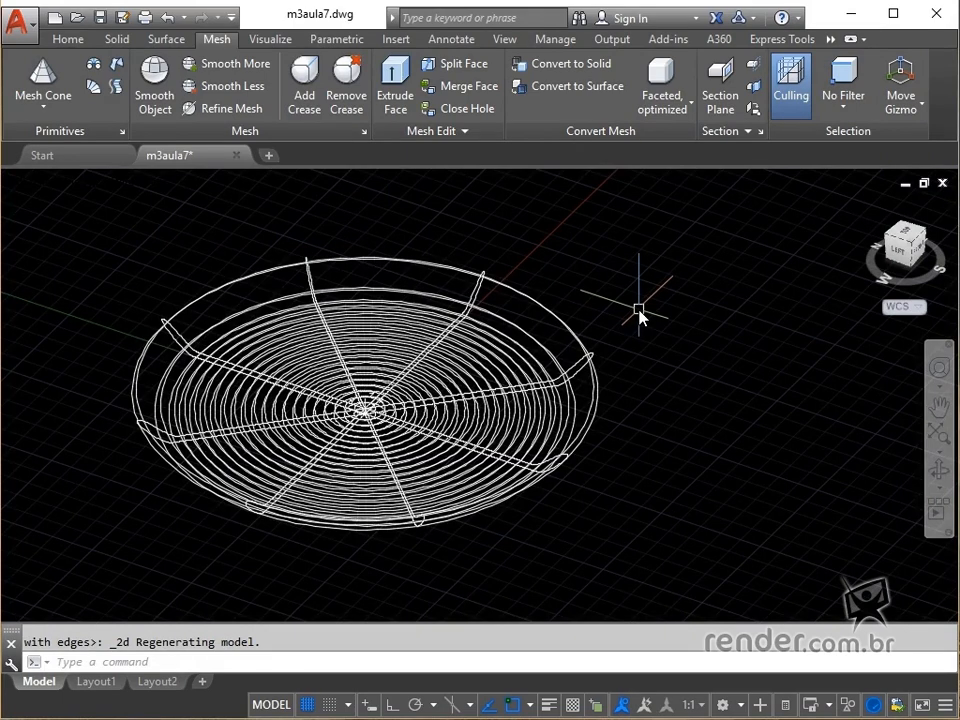
Copy the whole dish mesh 97 units straight up with MOCORO, using 0,0 as the base point and displacement @0,0,97.
{"action": "type", "text": "moc"}
{"action": "type", "text": "o"}
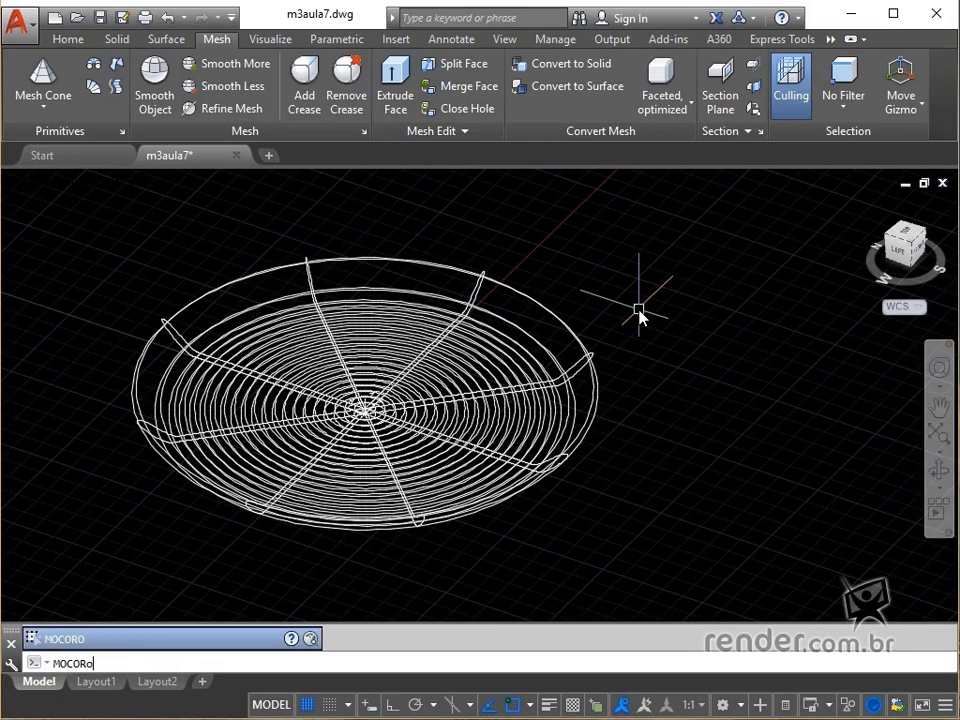
{"action": "key", "text": "Return"}
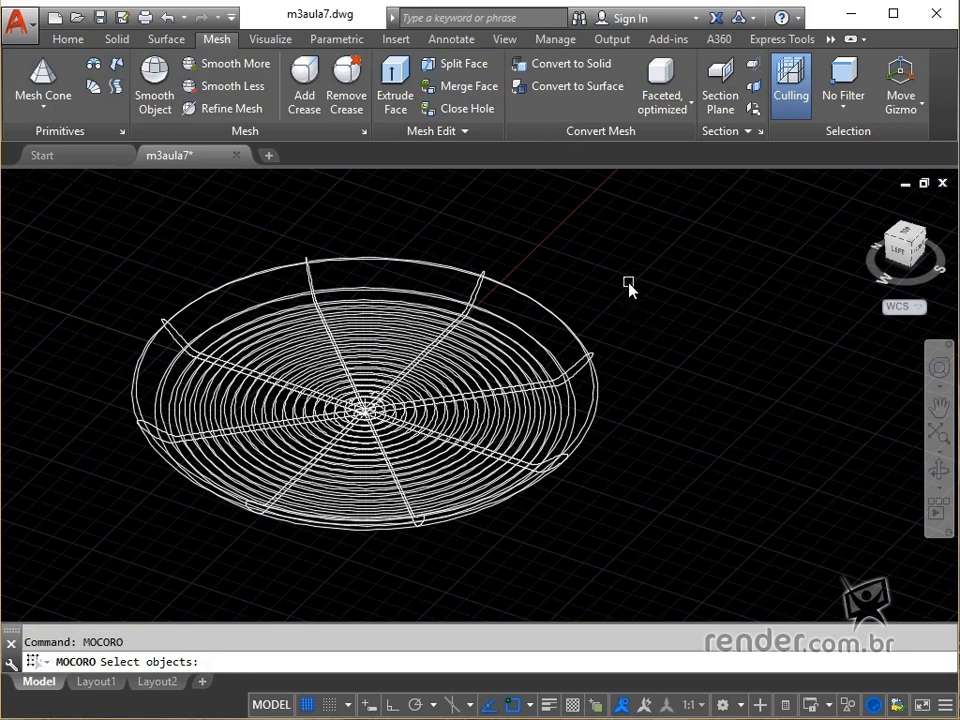
{"action": "left_click", "coordinate": [669, 230]}
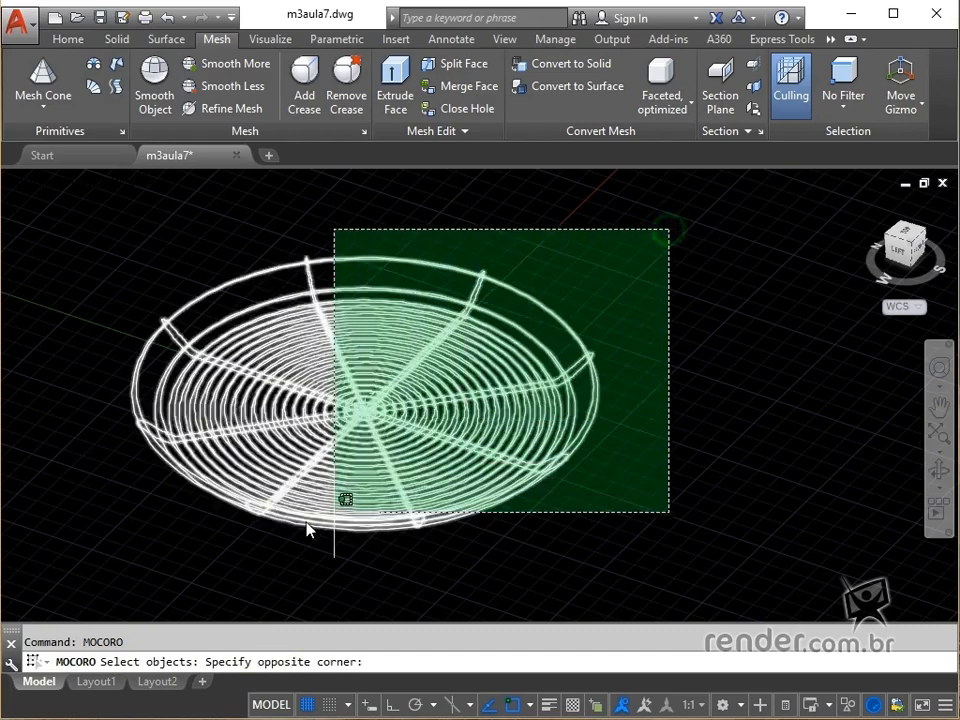
{"action": "left_click", "coordinate": [92, 553]}
{"action": "key", "text": "Return"}
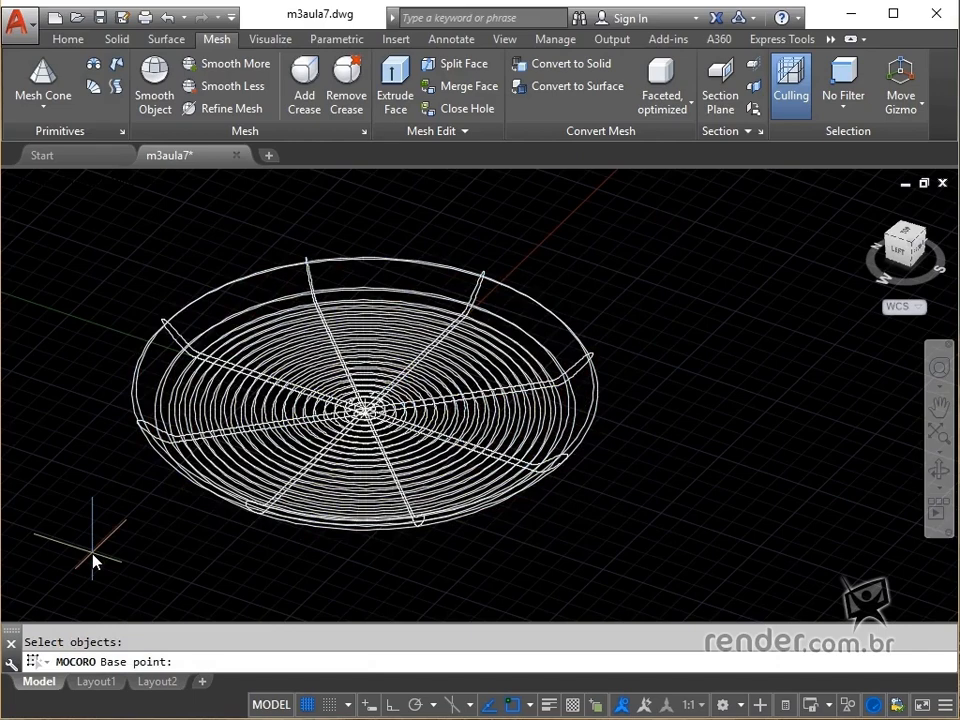
{"action": "type", "text": "0,0"}
{"action": "key", "text": "Return"}
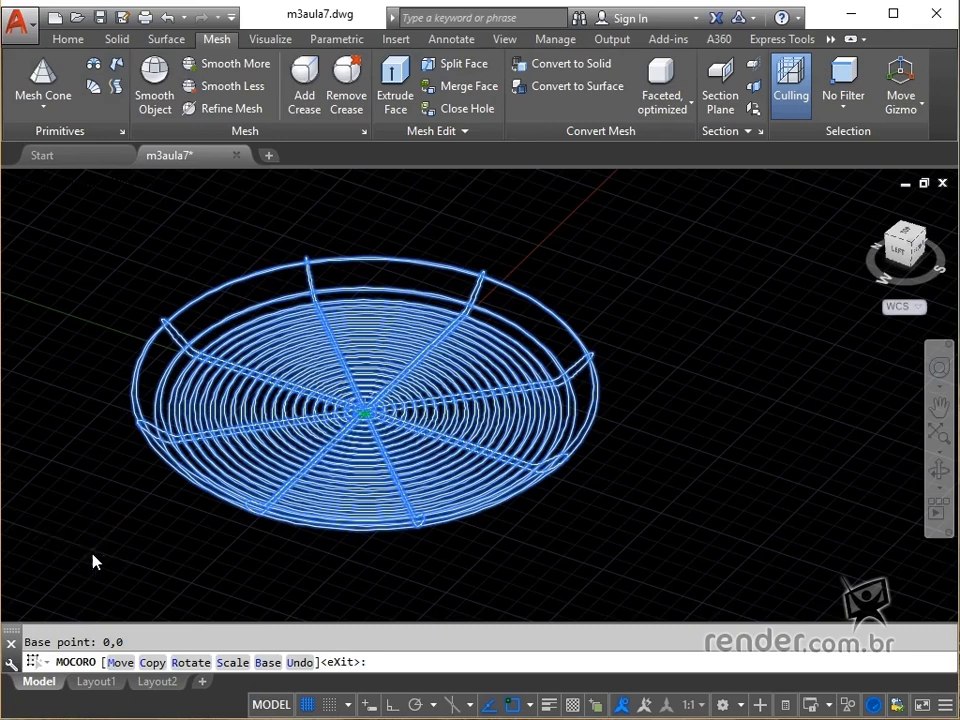
{"action": "type", "text": "c"}
{"action": "key", "text": "Return"}
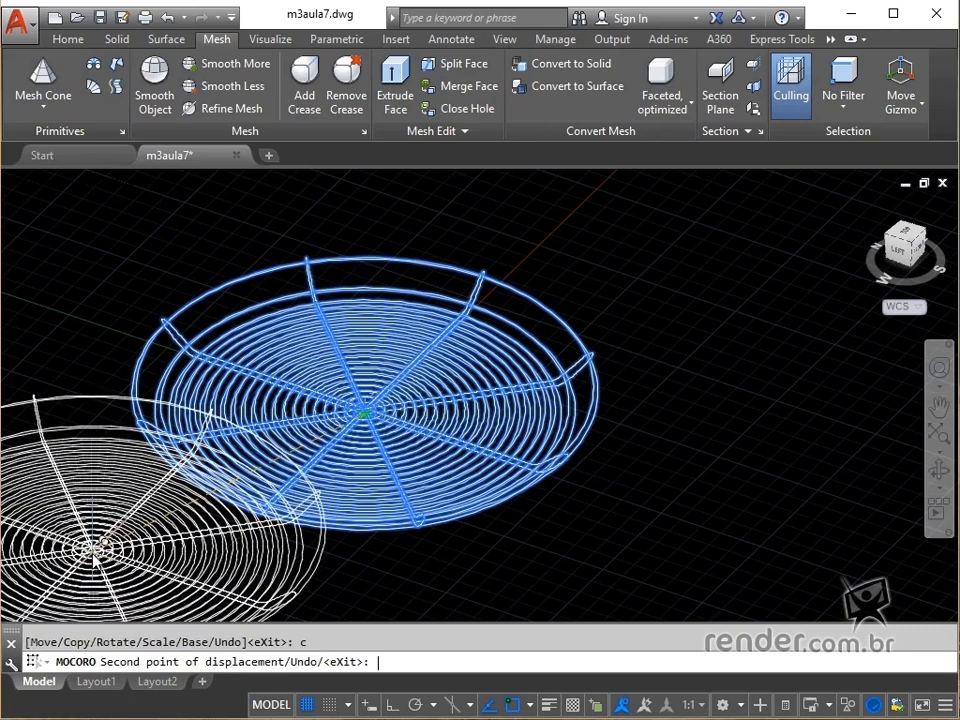
{"action": "type", "text": "@0,0,97"}
{"action": "key", "text": "Return"}
{"action": "key", "text": "Return"}
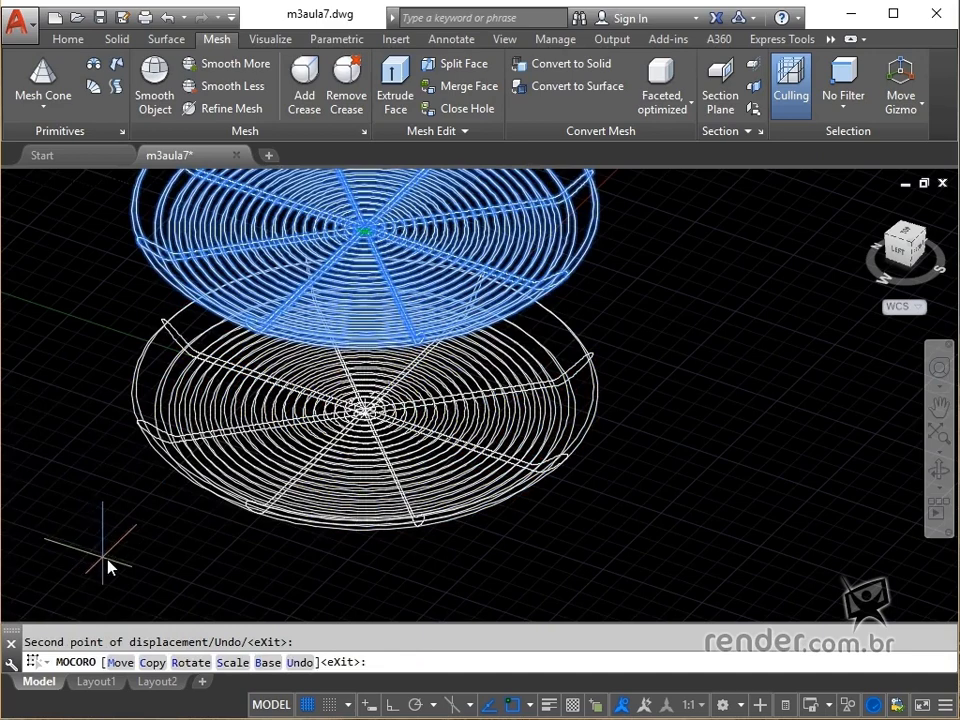
Scale the raised dish copy by a factor of .5 about its centre and finish the MOCORO command.
{"action": "scroll", "coordinate": [108, 565], "scroll_direction": "down", "scroll_amount": 3}
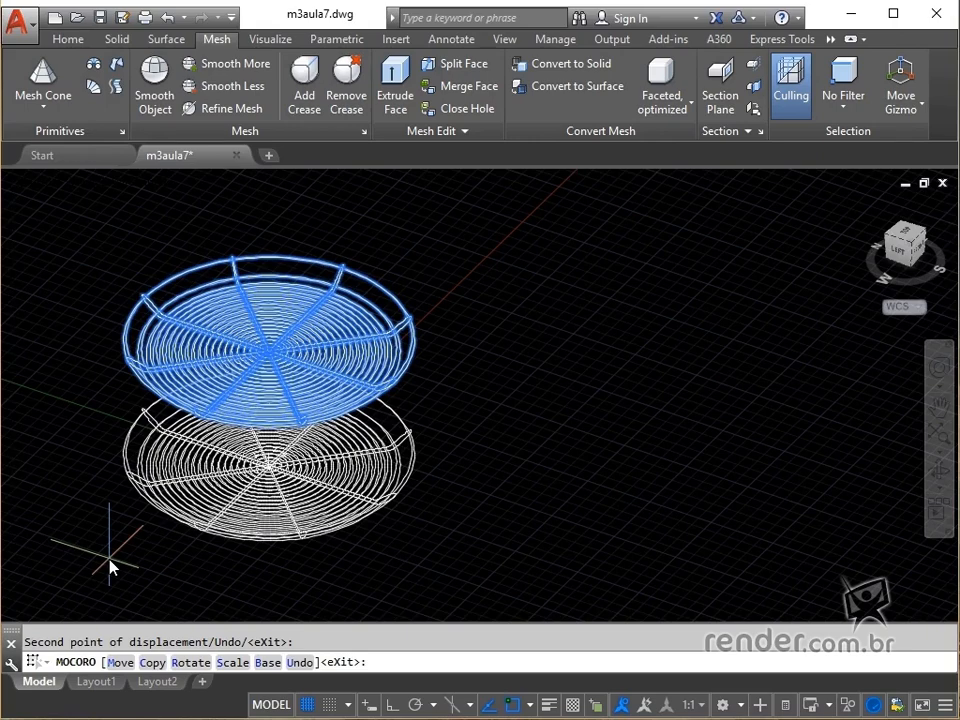
{"action": "type", "text": "s"}
{"action": "key", "text": "Return"}
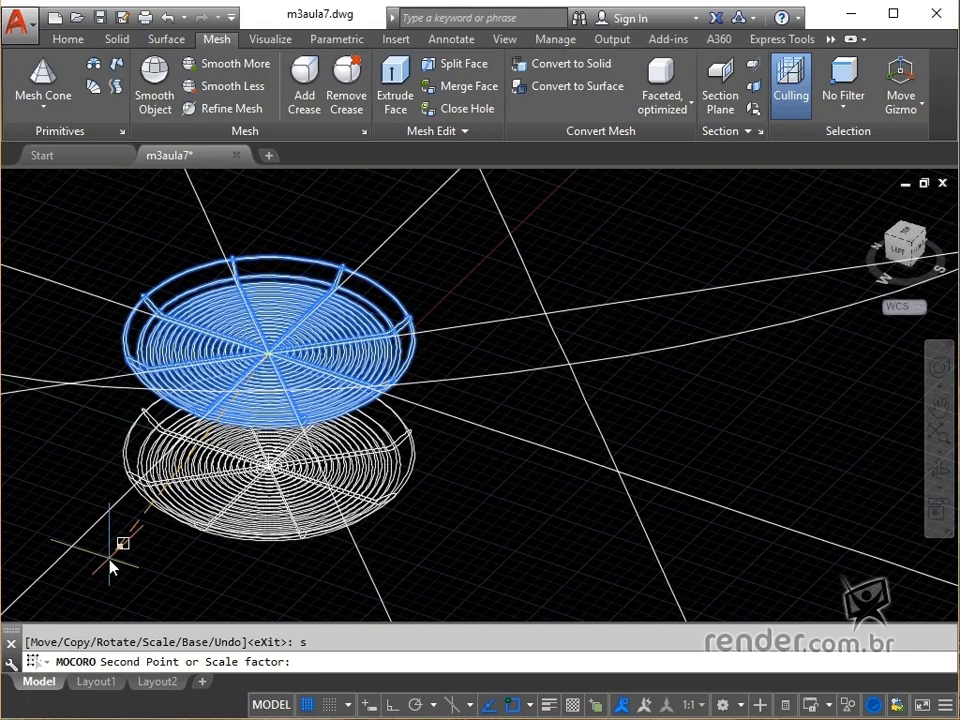
{"action": "type", "text": ".5"}
{"action": "key", "text": "Return"}
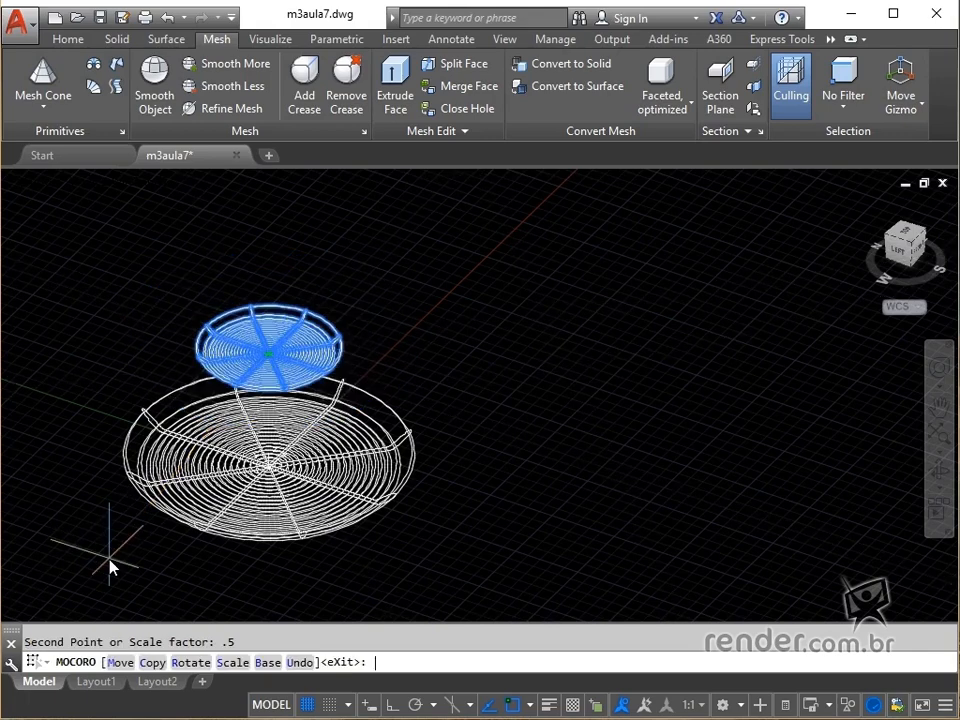
{"action": "key", "text": "Return"}
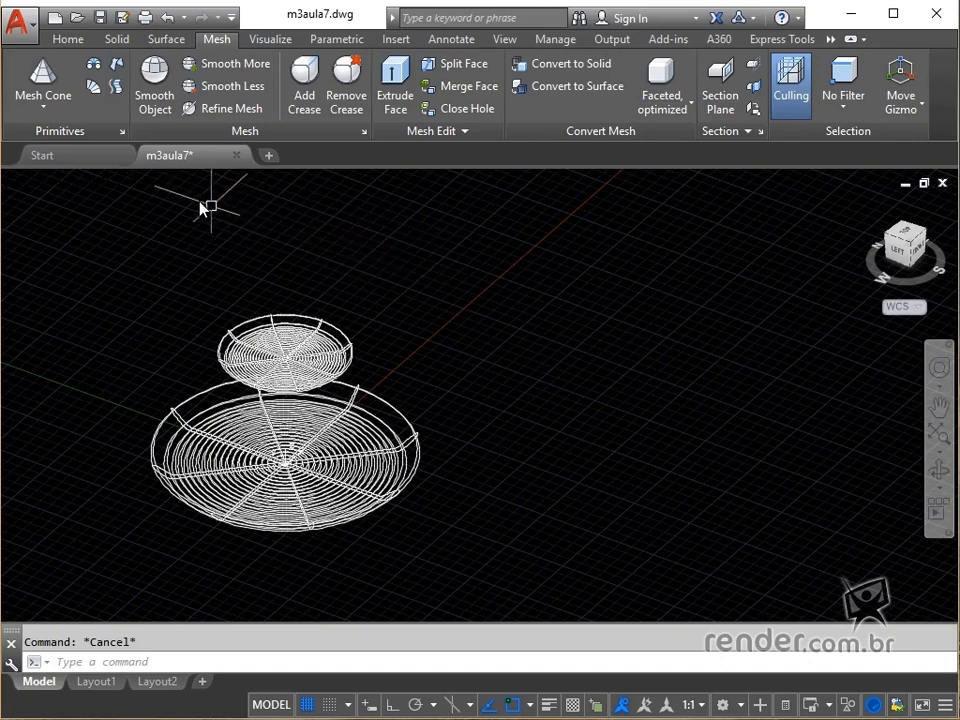
Switch the viewport's visual style to Shaded with edges.
{"action": "left_click", "coordinate": [137, 182]}
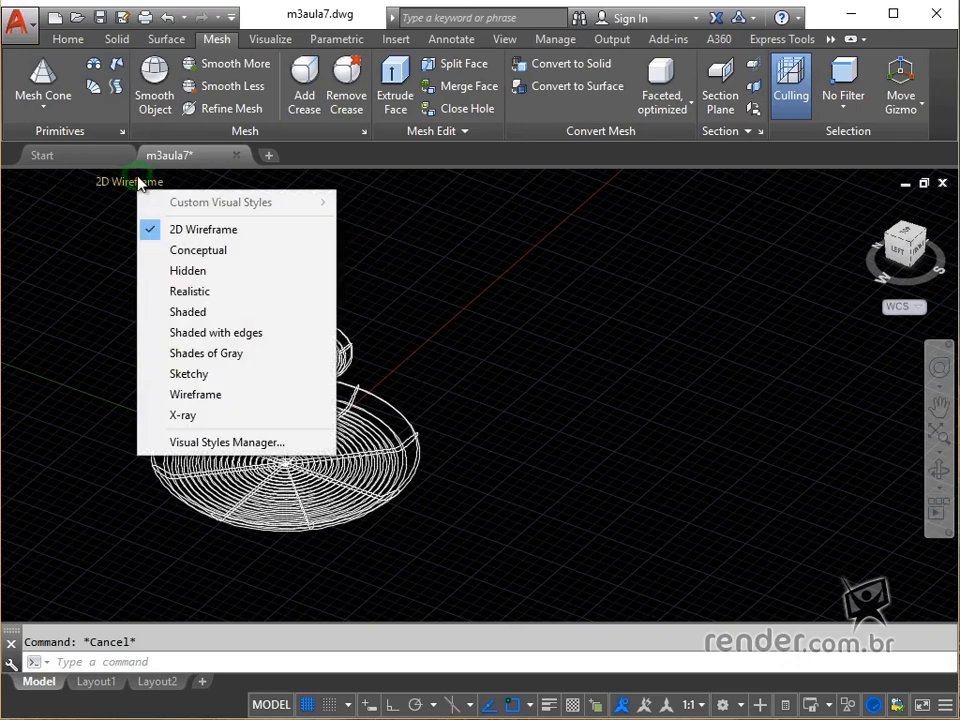
{"action": "left_click", "coordinate": [205, 336]}
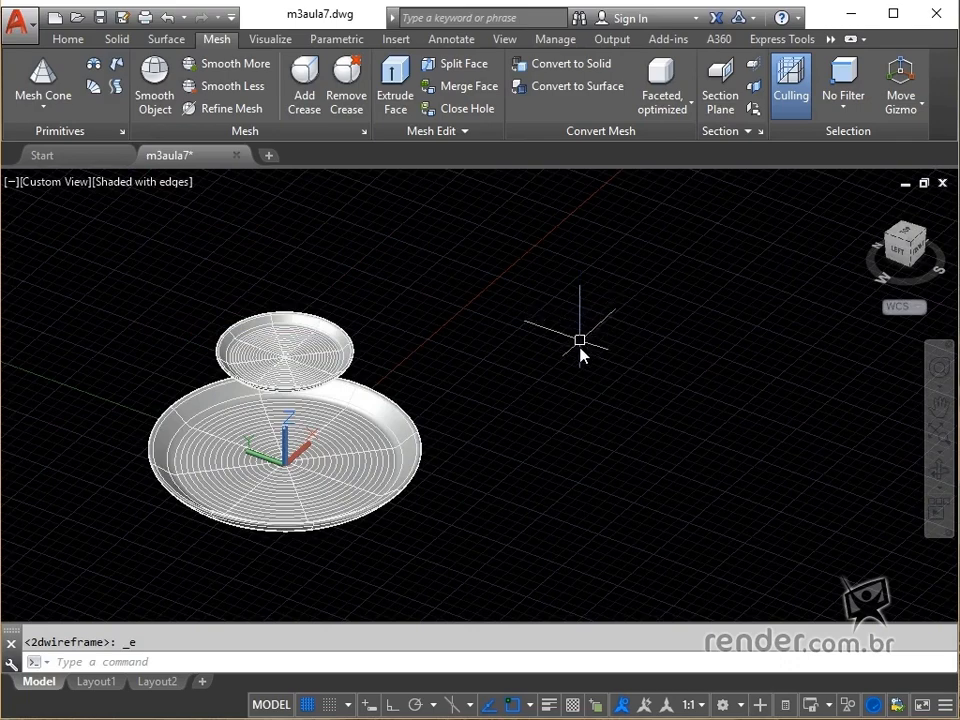
{"action": "scroll", "coordinate": [259, 497], "scroll_direction": "up", "scroll_amount": 2}
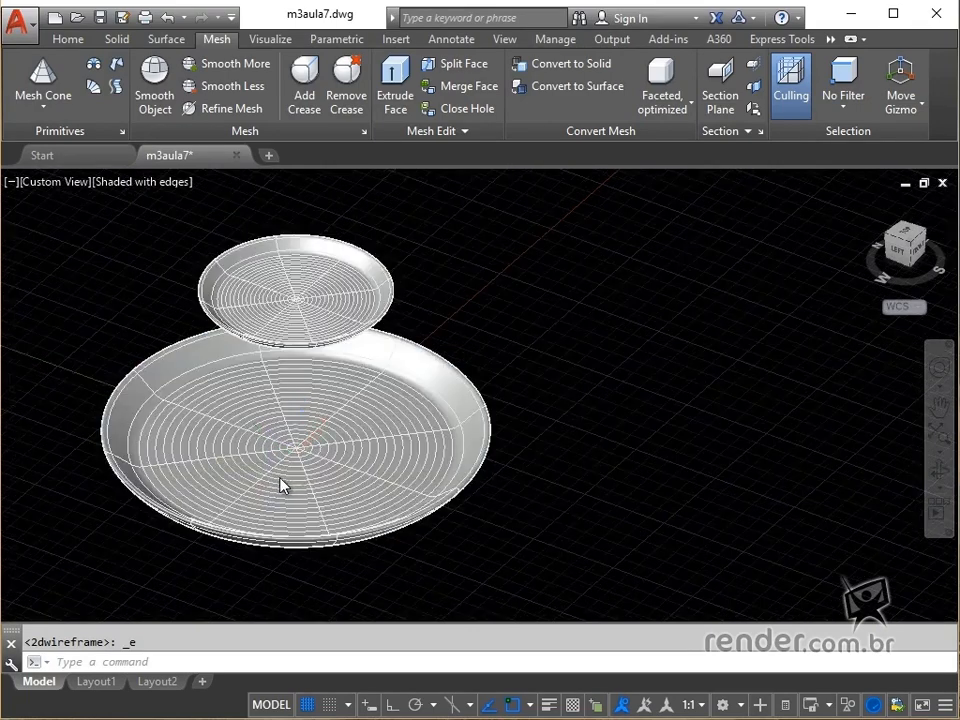
Extrude all the mesh faces in the two innermost rings at the large dish's centre by a height of 97.
{"action": "scroll", "coordinate": [300, 465], "scroll_direction": "up", "scroll_amount": 5}
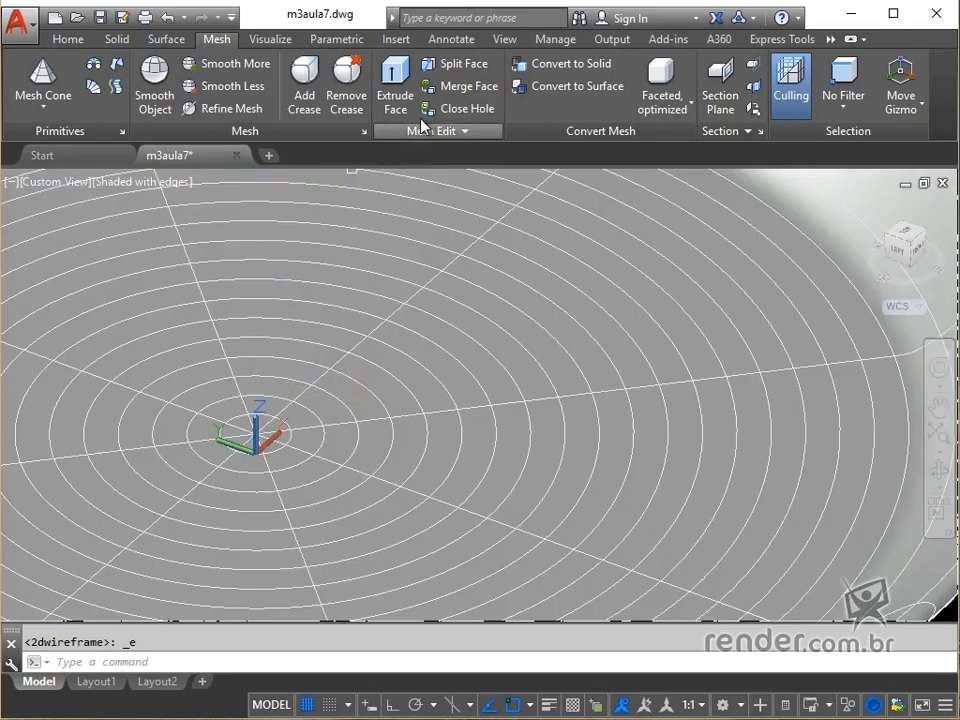
{"action": "left_click", "coordinate": [395, 88]}
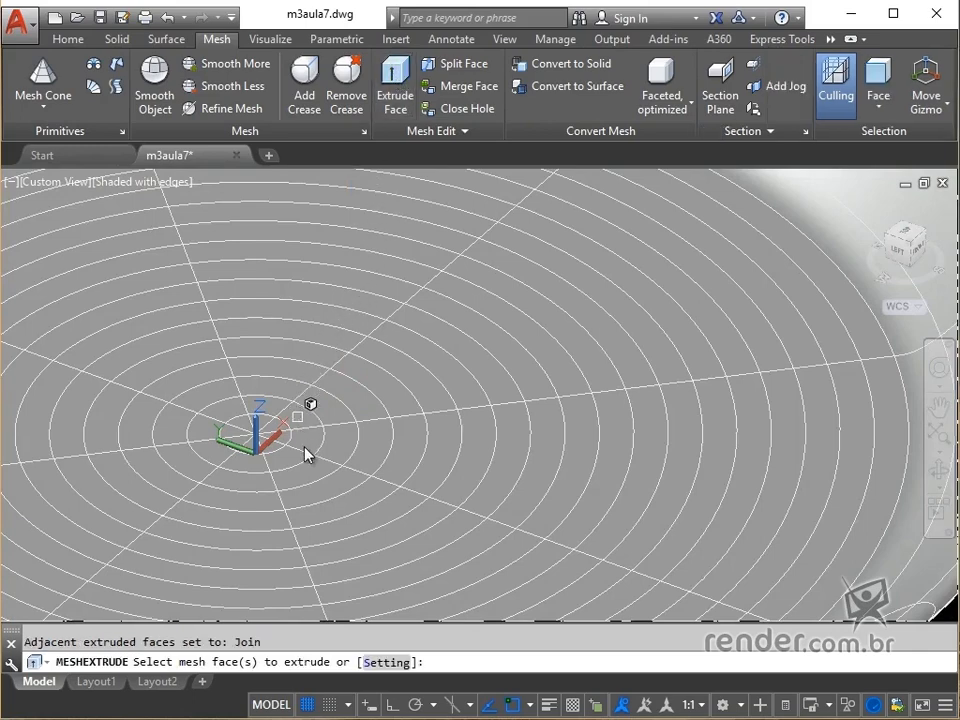
{"action": "scroll", "coordinate": [287, 576], "scroll_direction": "up", "scroll_amount": 2}
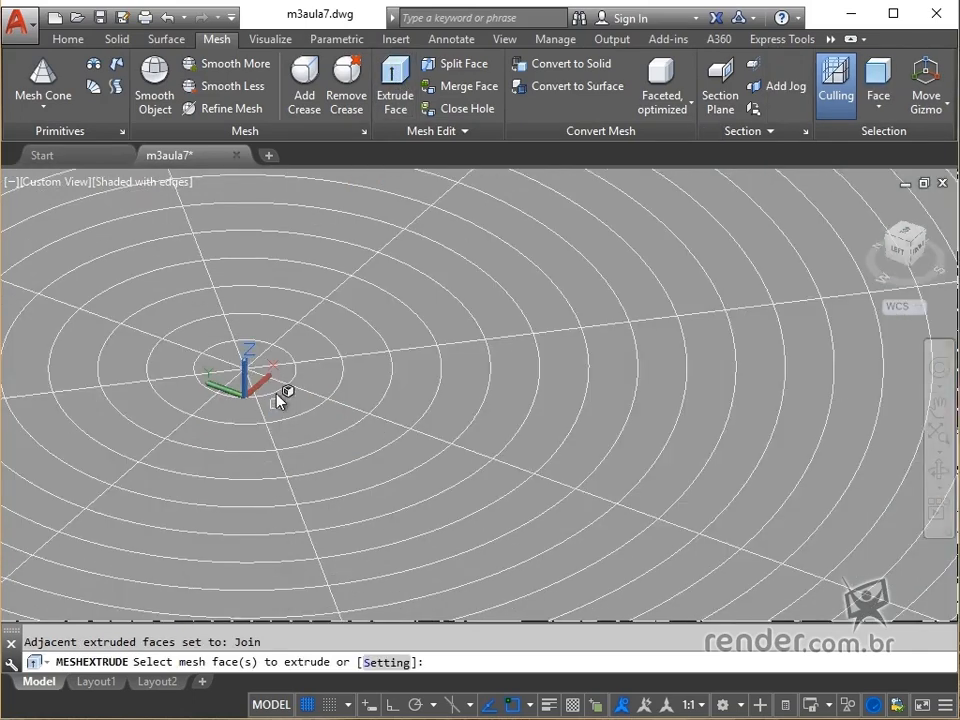
{"action": "scroll", "coordinate": [278, 398], "scroll_direction": "up", "scroll_amount": 1}
{"action": "left_click", "coordinate": [271, 333]}
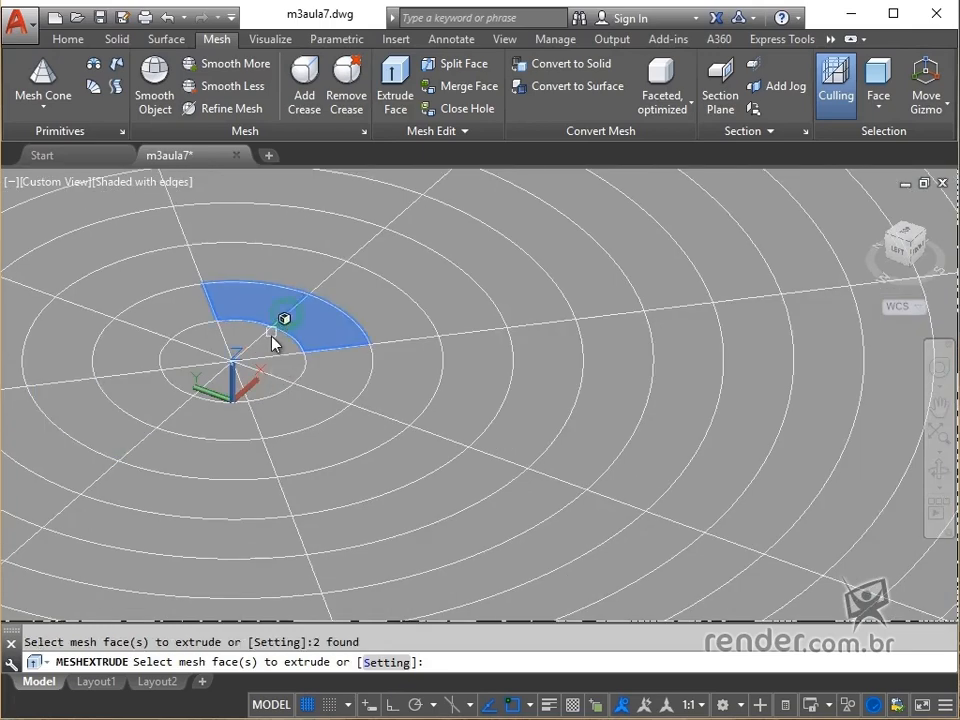
{"action": "left_click", "coordinate": [268, 334]}
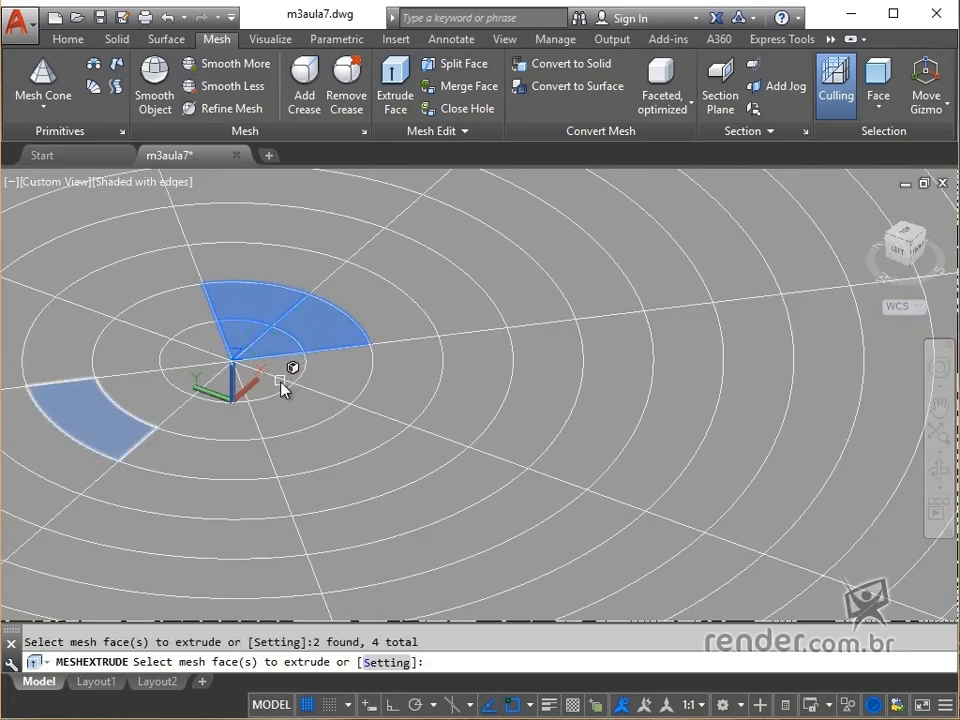
{"action": "left_click", "coordinate": [339, 392]}
{"action": "left_click", "coordinate": [316, 405]}
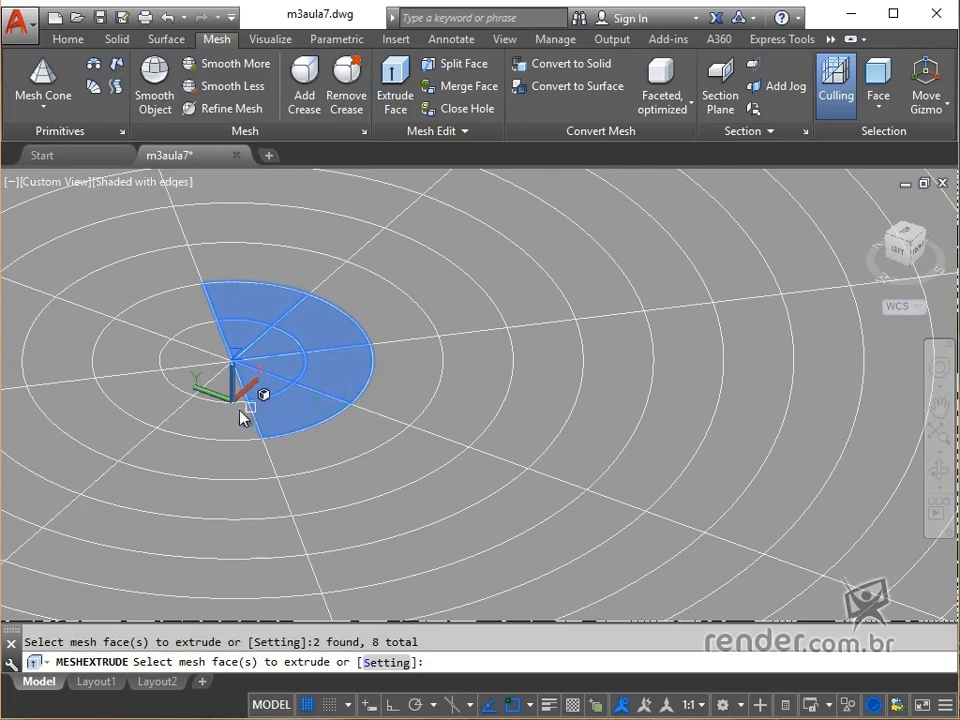
{"action": "left_click", "coordinate": [210, 385]}
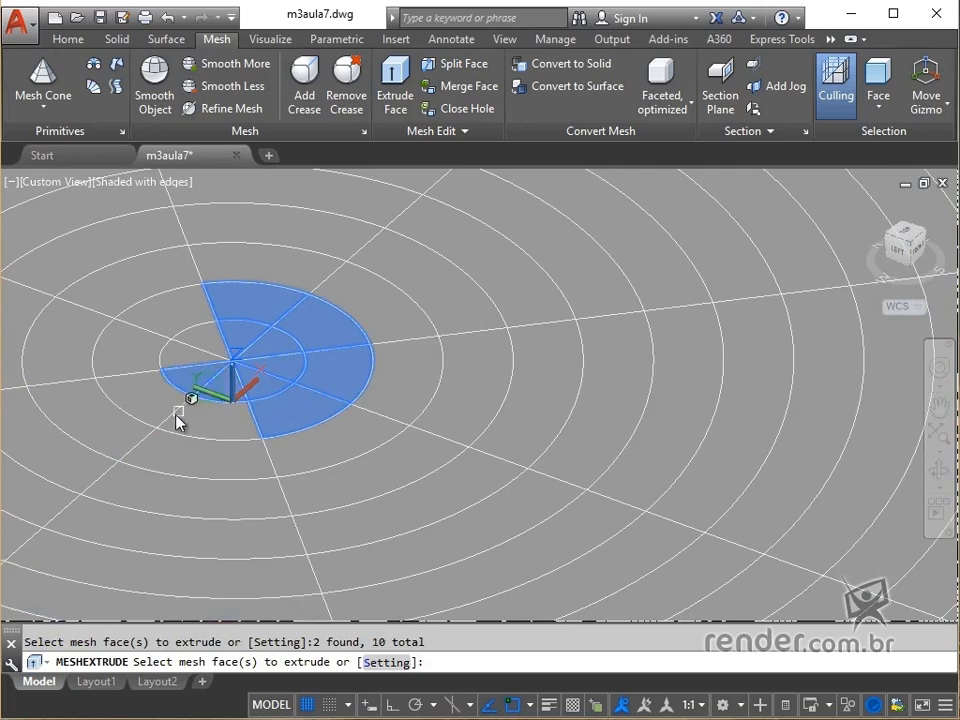
{"action": "left_click", "coordinate": [157, 376]}
{"action": "left_click", "coordinate": [153, 330]}
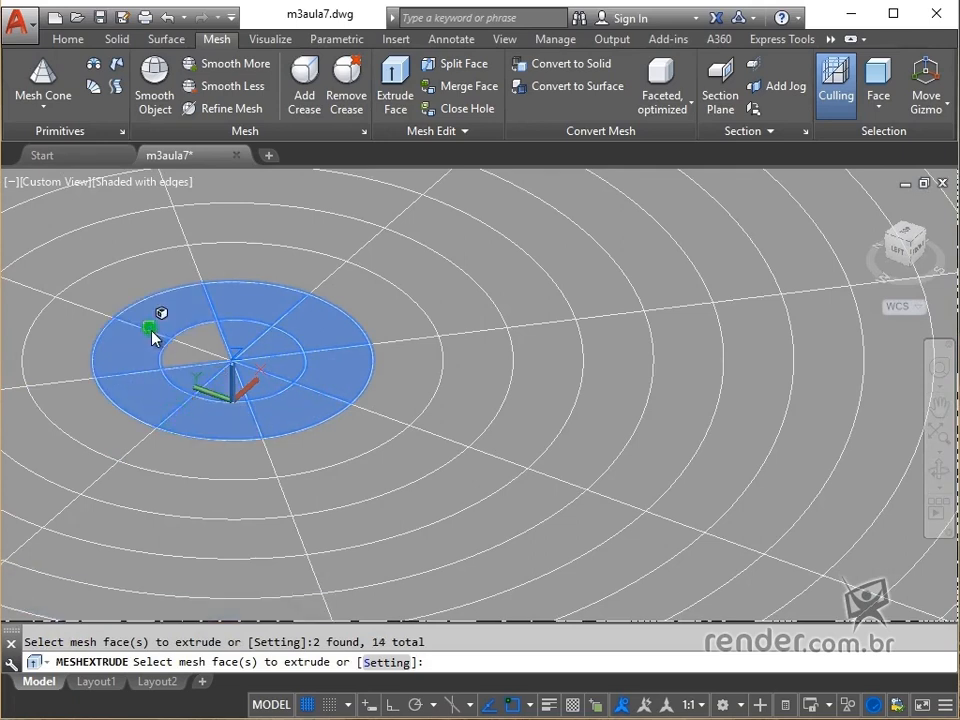
{"action": "left_click", "coordinate": [203, 354]}
{"action": "key", "text": "Return"}
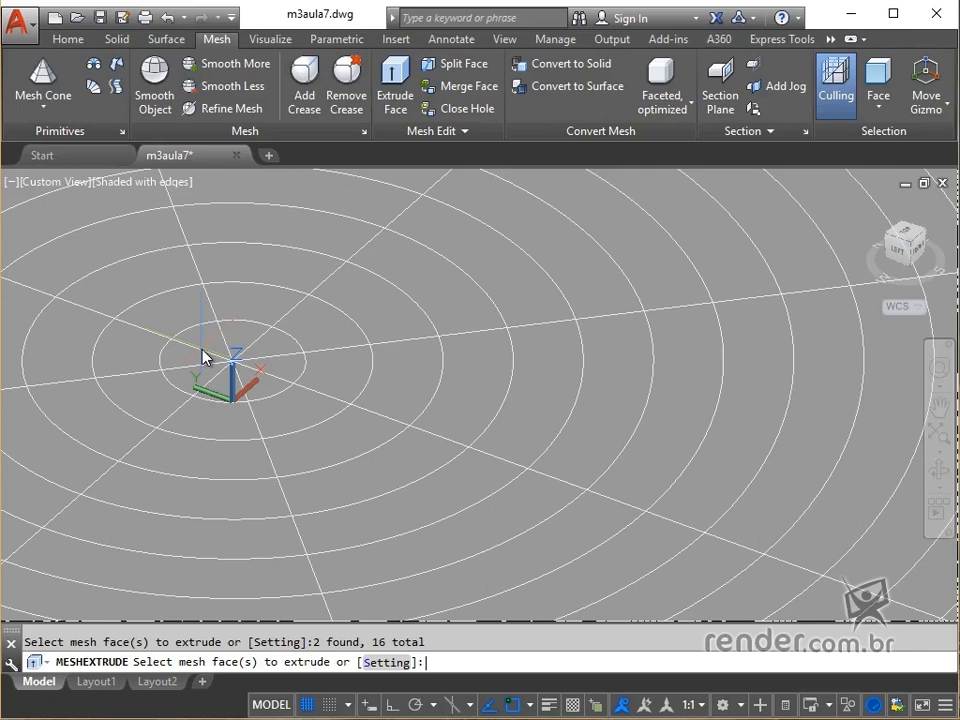
{"action": "key", "text": "Return"}
{"action": "type", "text": "97"}
{"action": "key", "text": "Return"}
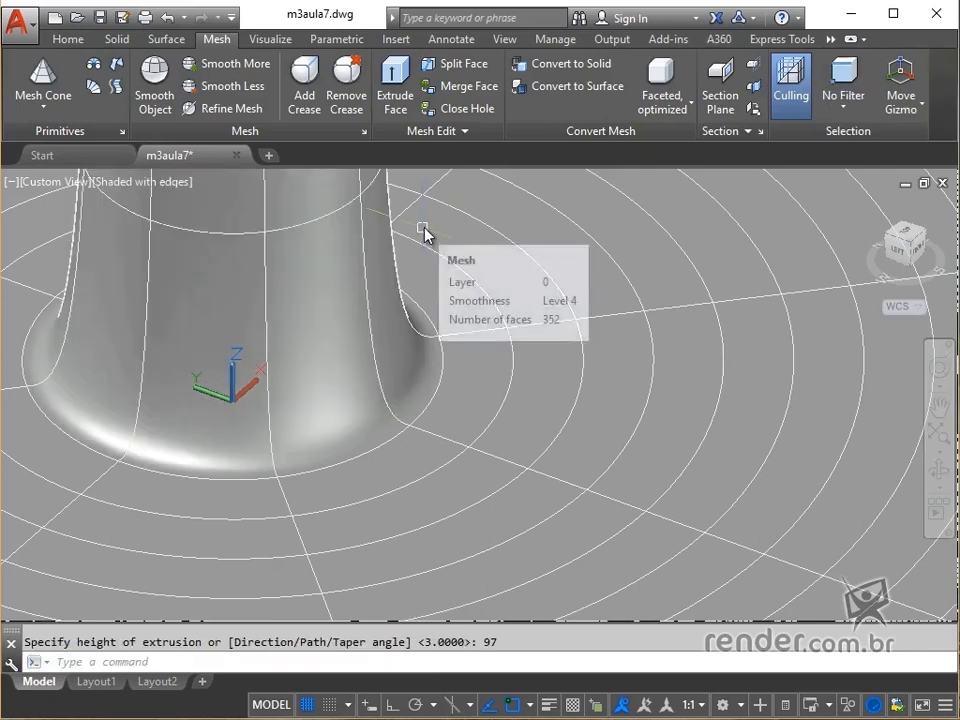
{"action": "scroll", "coordinate": [424, 234], "scroll_direction": "down", "scroll_amount": 10}
{"action": "middle_click_drag", "start_coordinate": [426, 281], "coordinate": [297, 362]}
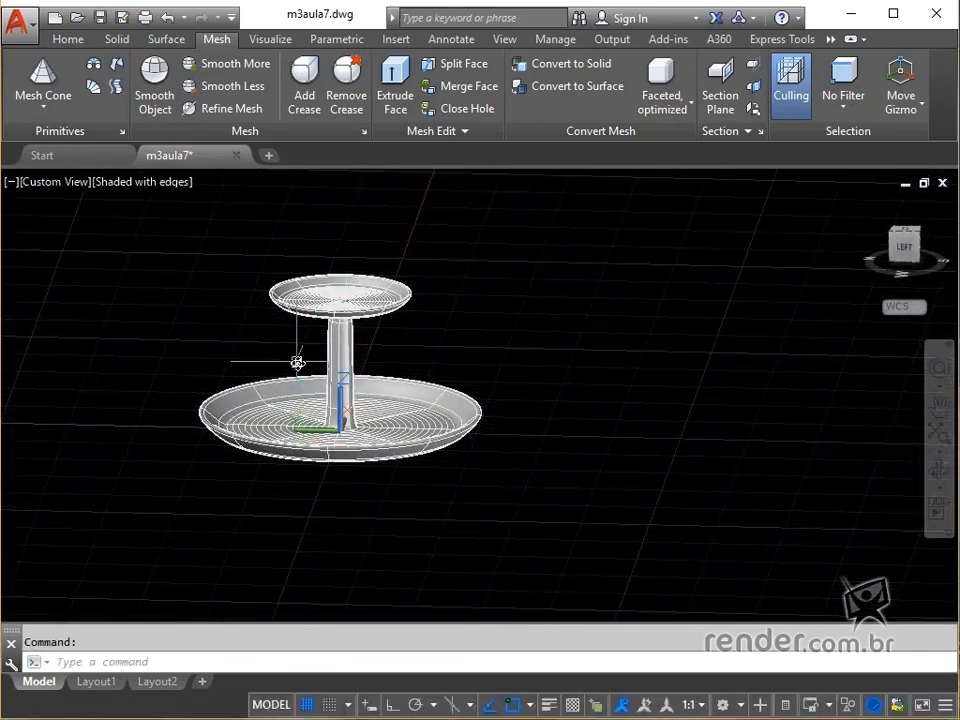
{"action": "scroll", "coordinate": [297, 362], "scroll_direction": "up", "scroll_amount": 3}
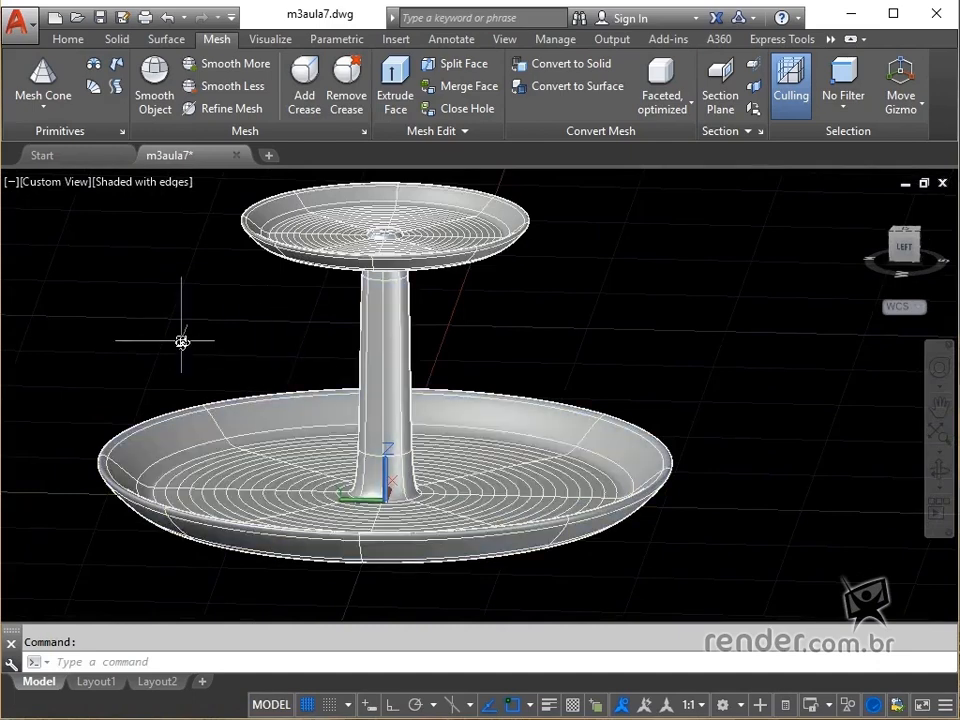